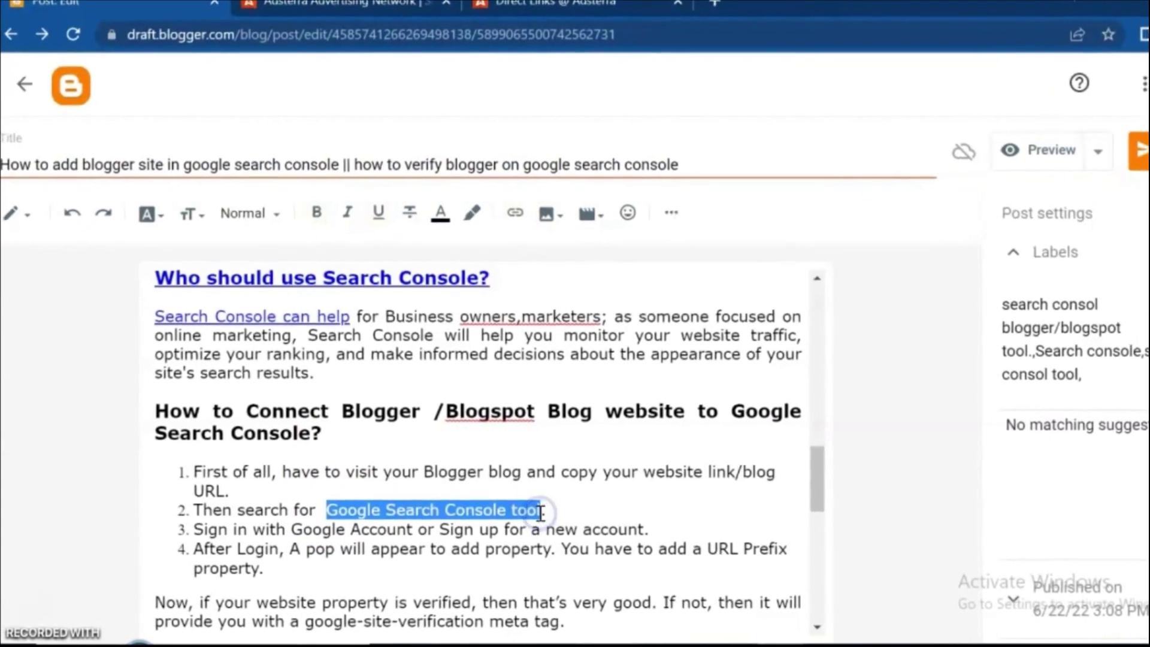
# - Link the text "Google Search Console tool" in the post's second numbered list item to the copied direct link
pyautogui.click(528, 217)
pyautogui.rightClick(544, 328)
pyautogui.click(594, 485)
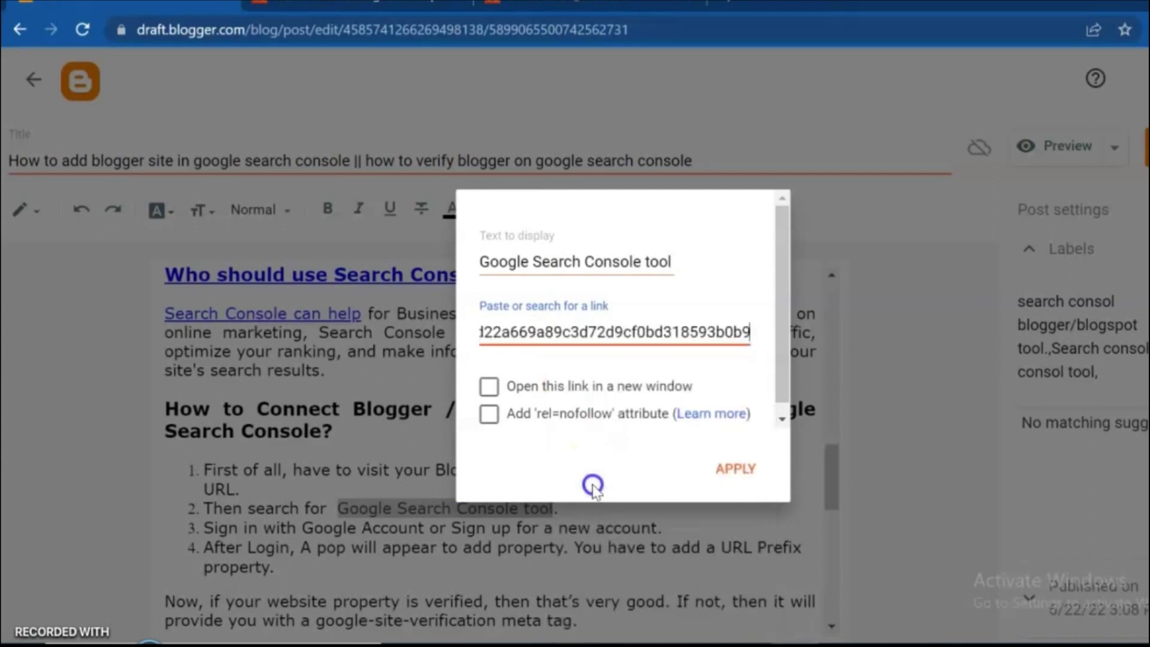
pyautogui.click(717, 469)
pyautogui.click(519, 250)
pyautogui.click(624, 480)
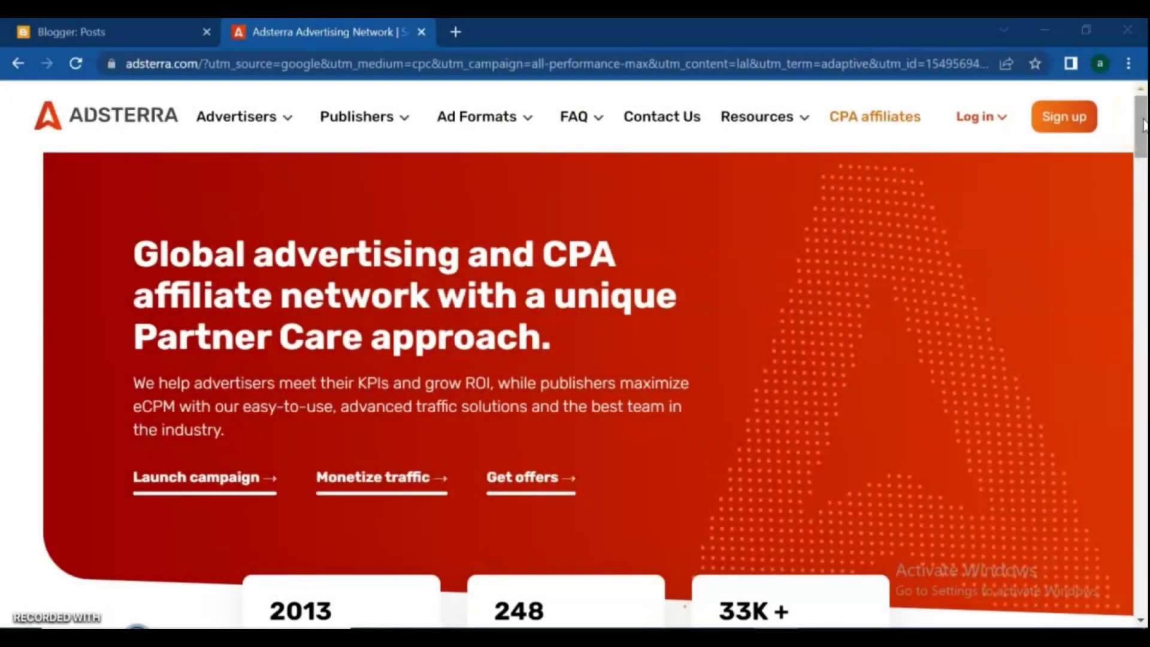
# - Log in to Adsterra as a publisher with the saved credentials
pyautogui.moveTo(1145, 123)
pyautogui.mouseDown()
pyautogui.moveTo(1144, 318)
pyautogui.moveTo(1096, 228)
pyautogui.moveTo(1133, 118)
pyautogui.mouseUp()
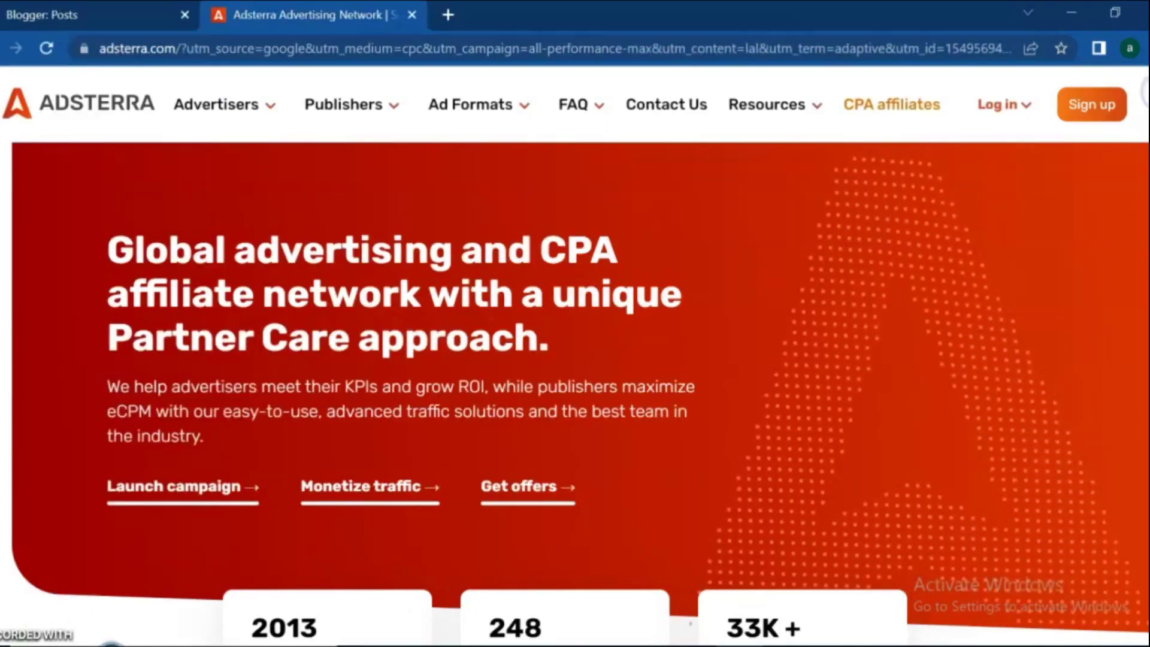
pyautogui.click(1025, 108)
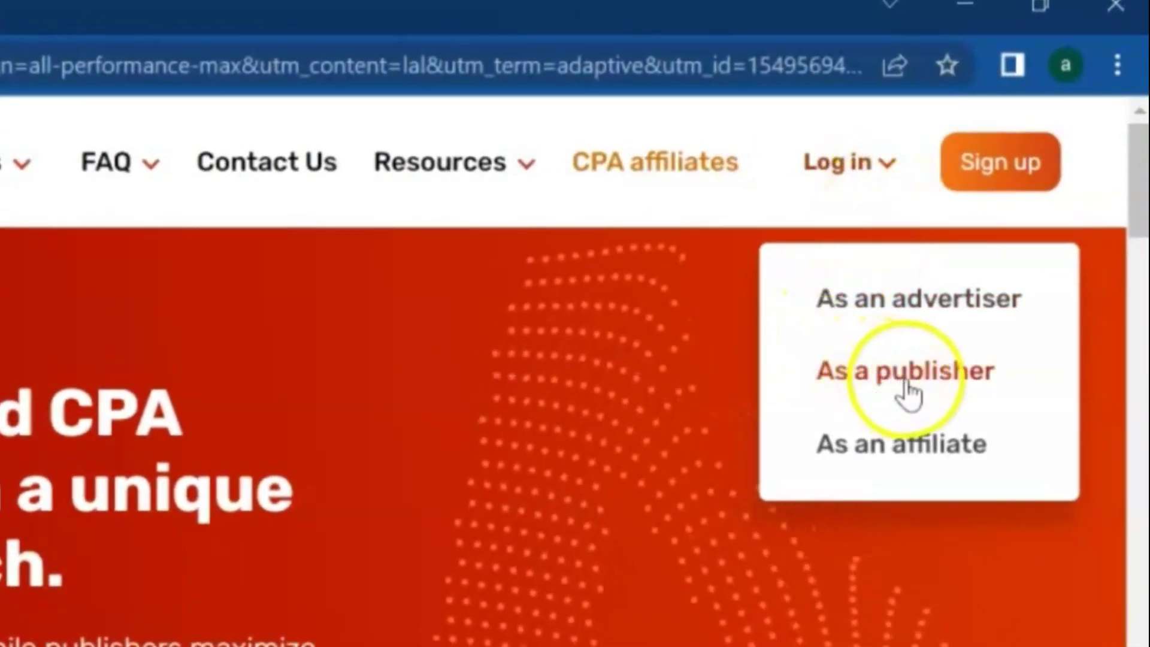
pyautogui.click(906, 380)
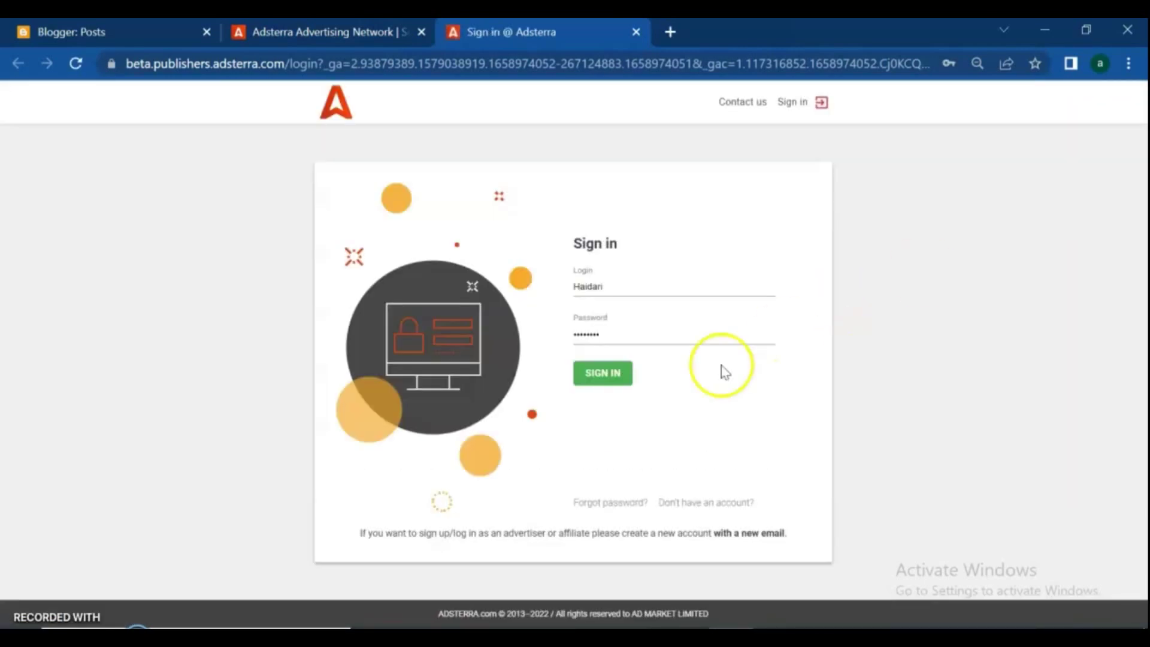
pyautogui.click(617, 374)
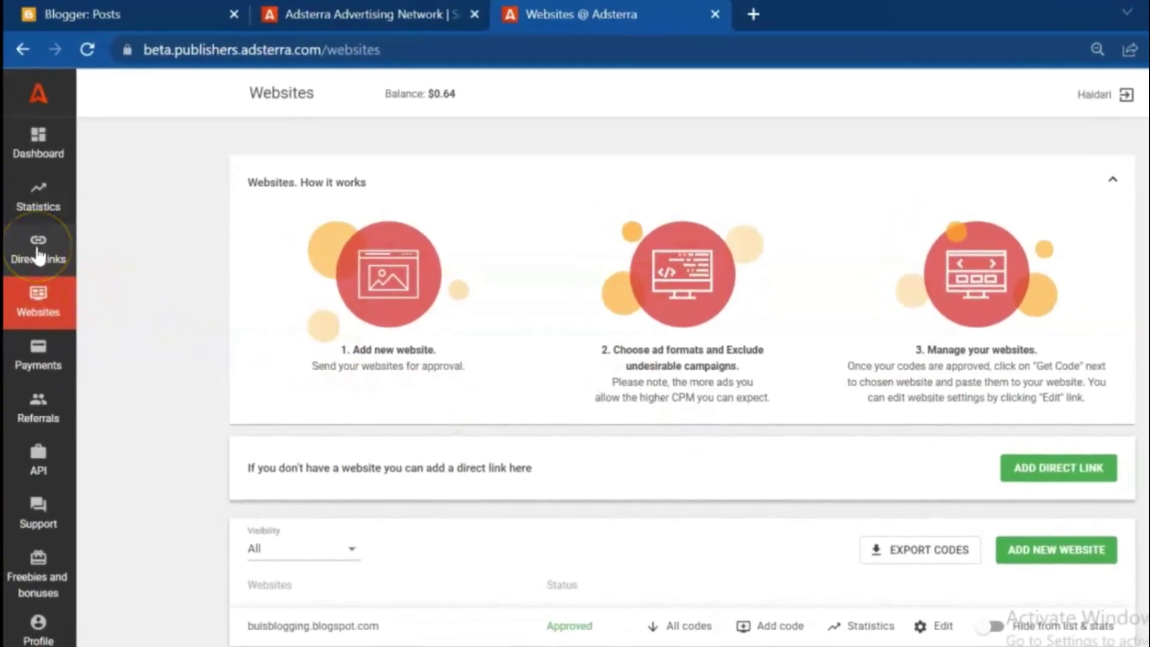
# - Add a new direct link in the Non-adult category on Adsterra's Direct Links page and acknowledge the submission
pyautogui.click(37, 255)
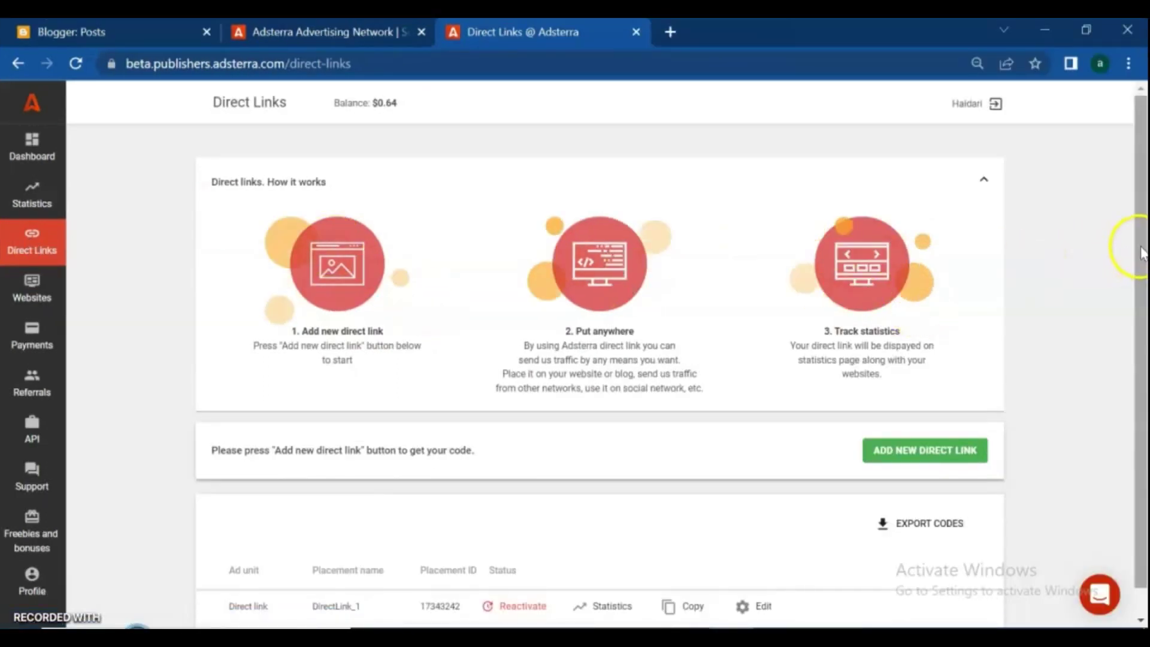
pyautogui.moveTo(1141, 255); pyautogui.dragTo(1140, 279)
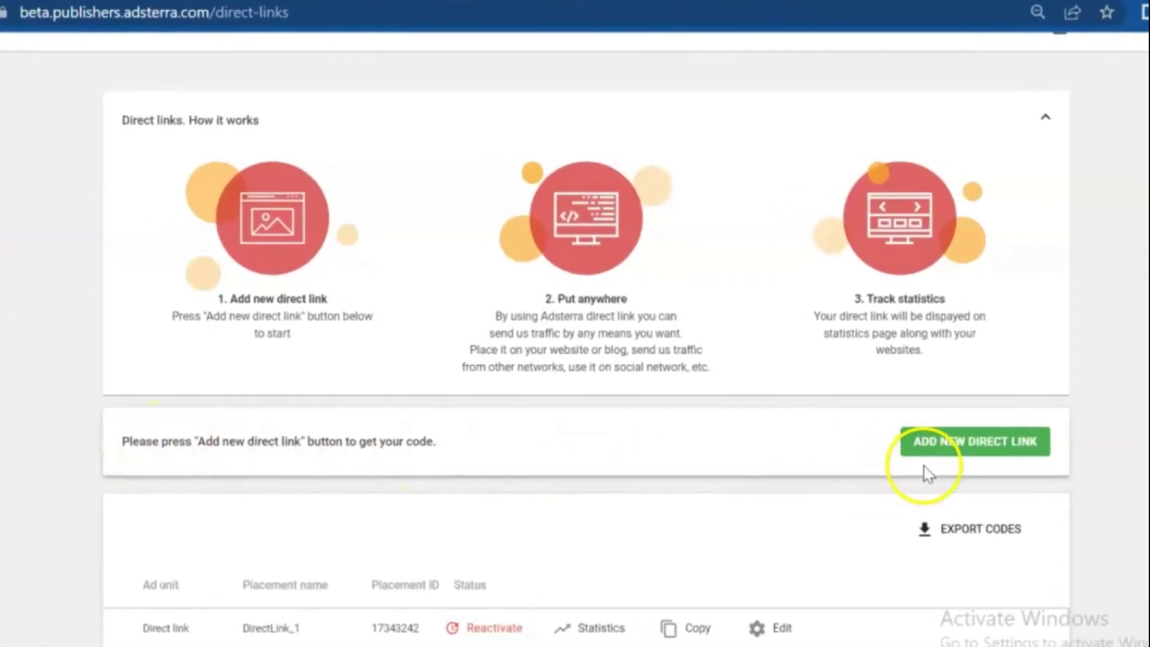
pyautogui.click(953, 465)
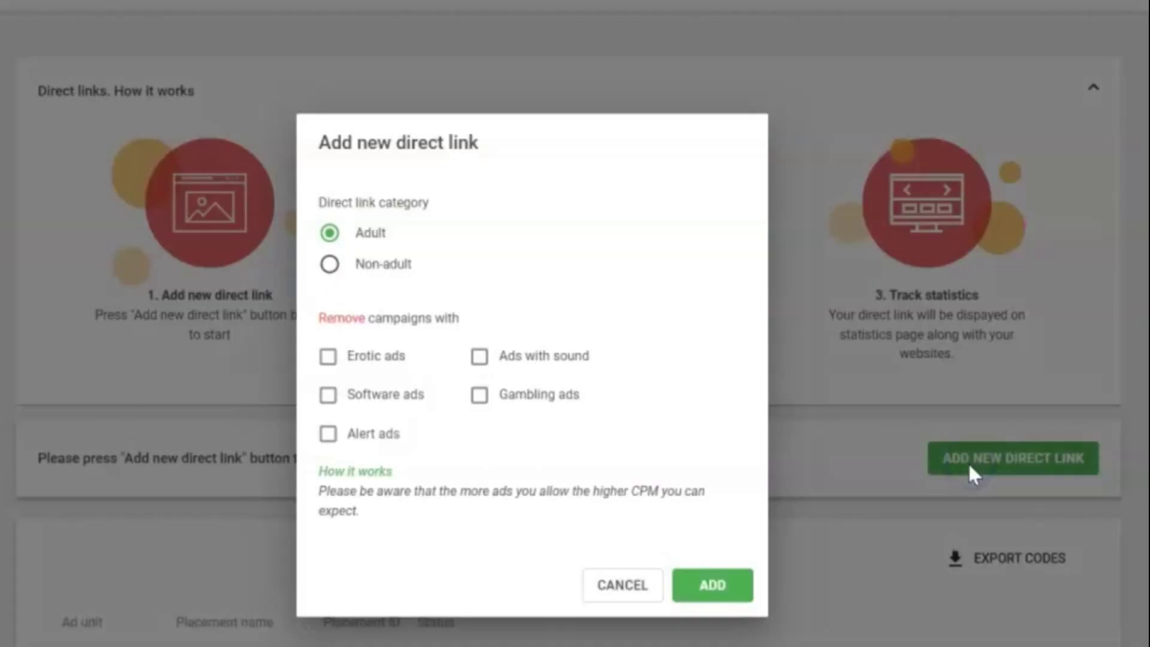
pyautogui.click(330, 265)
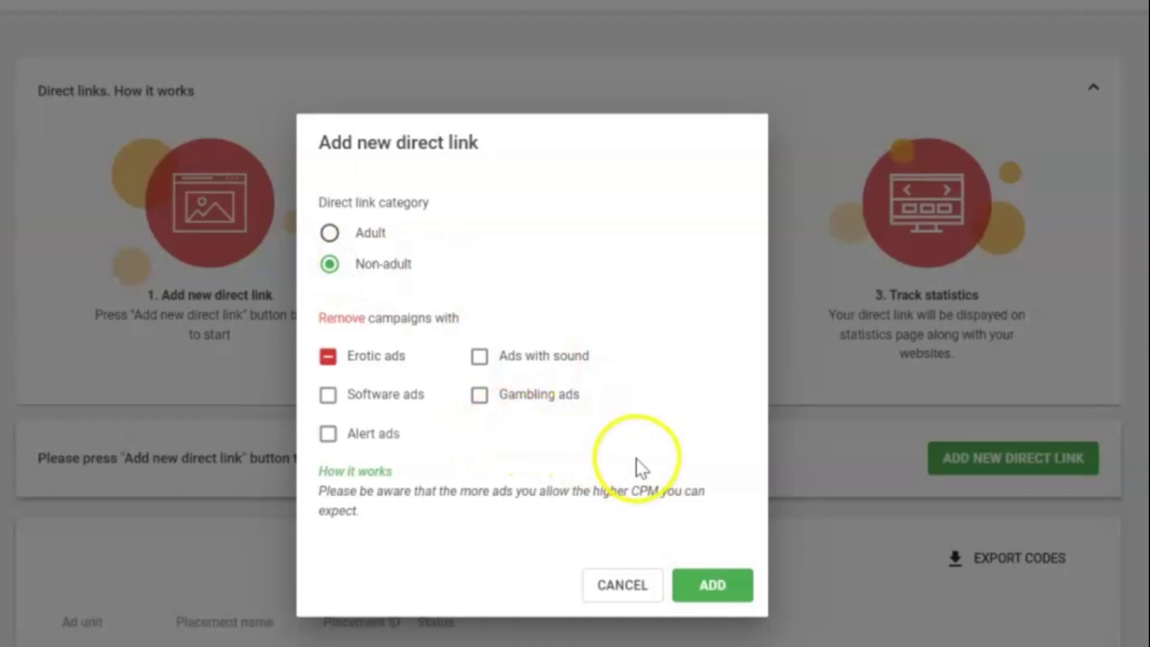
pyautogui.click(483, 396)
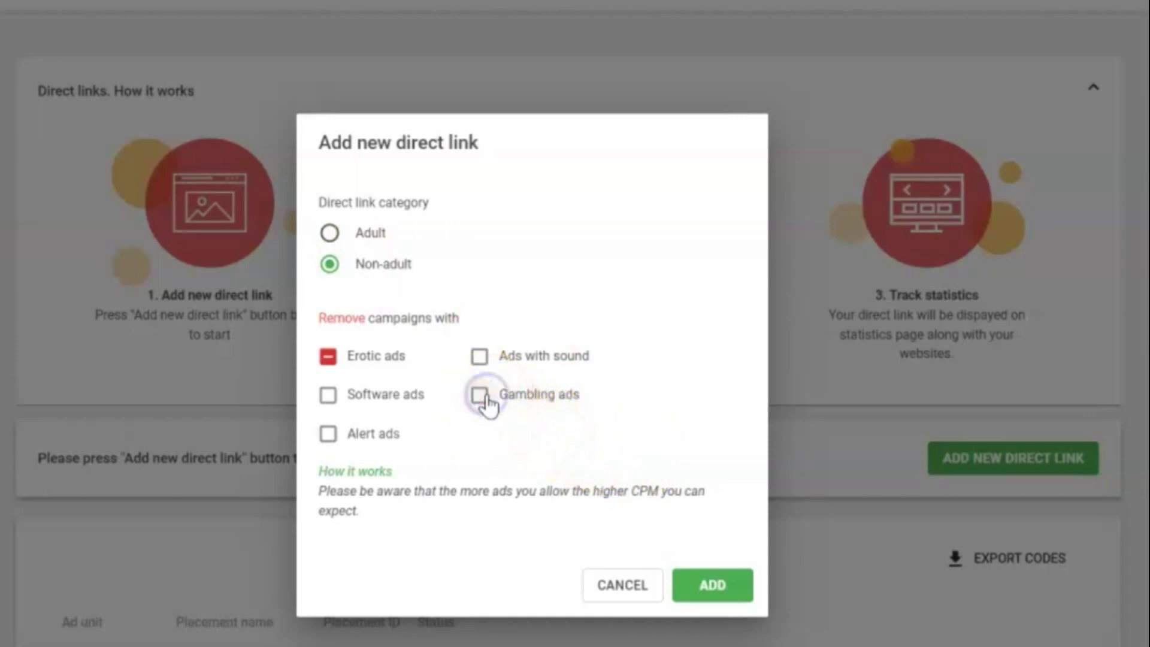
pyautogui.click(697, 590)
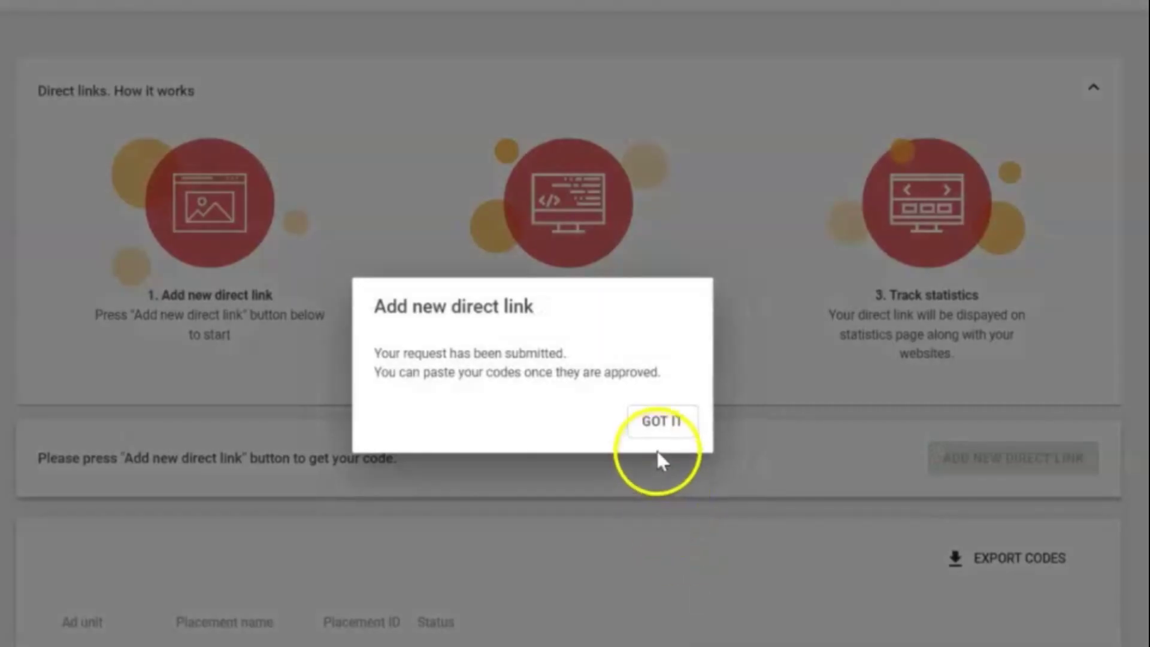
pyautogui.click(659, 420)
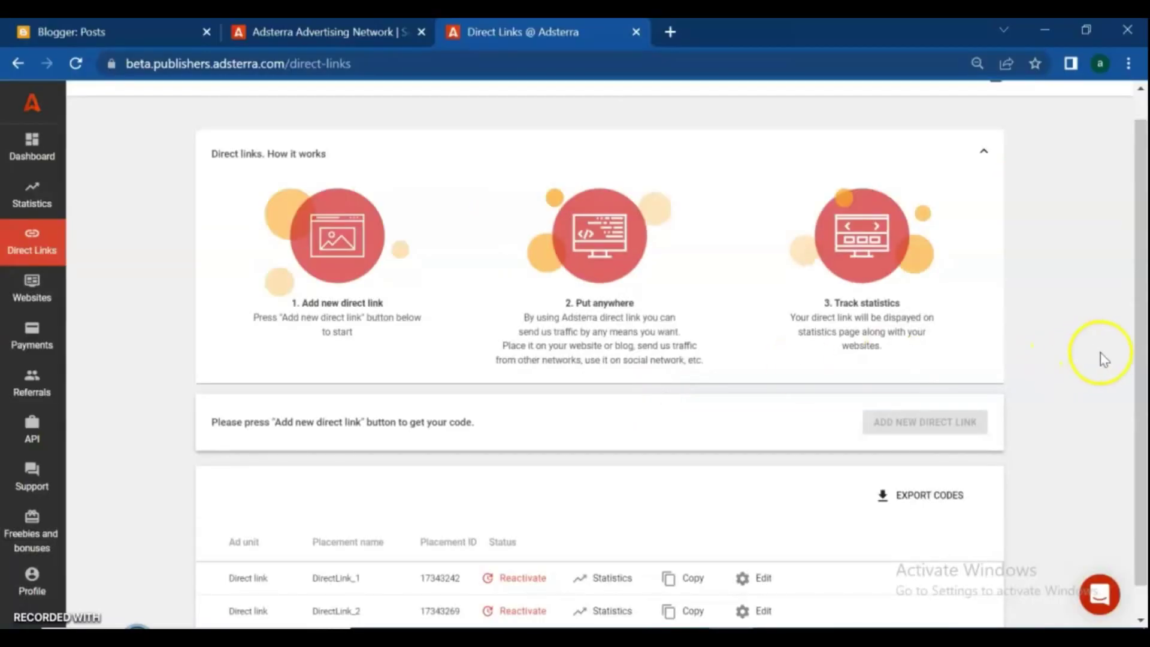
# - Reload the direct links list and copy the link of DirectLink_3
pyautogui.moveTo(1140, 358); pyautogui.dragTo(1141, 388)
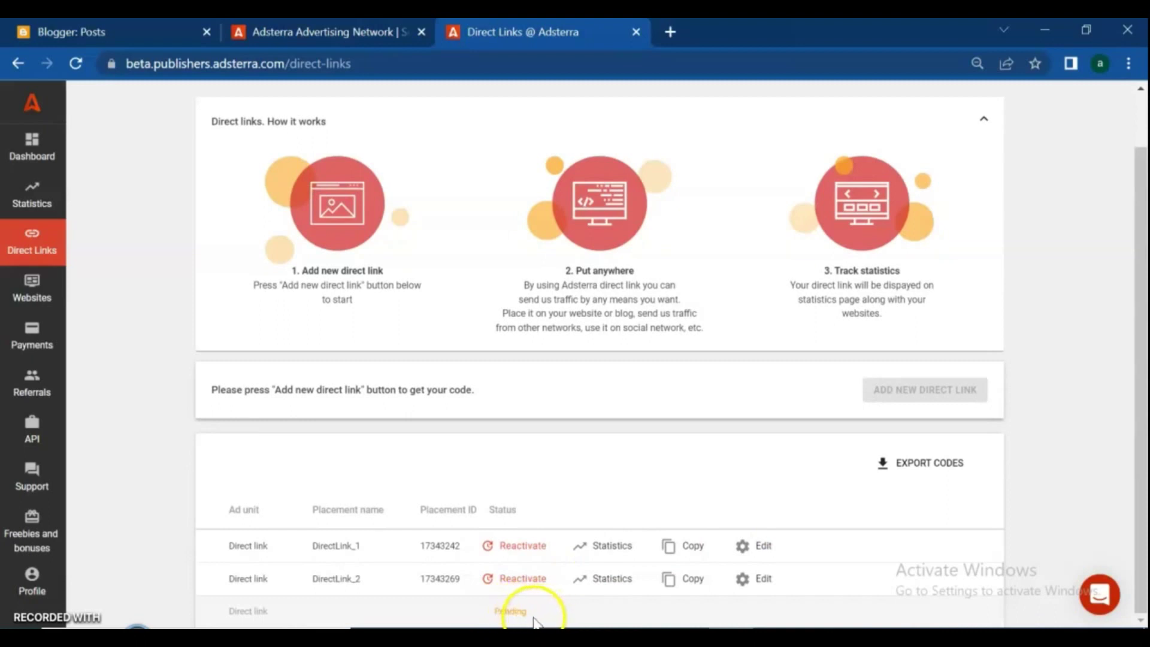
pyautogui.click(75, 62)
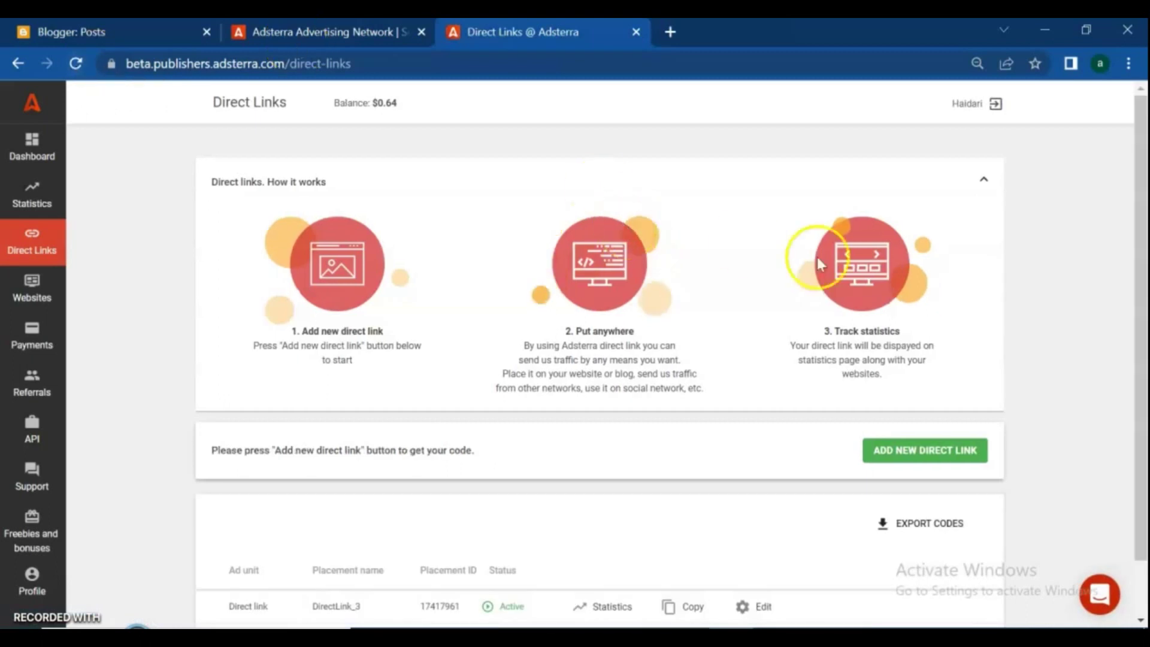
pyautogui.moveTo(1142, 282); pyautogui.dragTo(1107, 382)
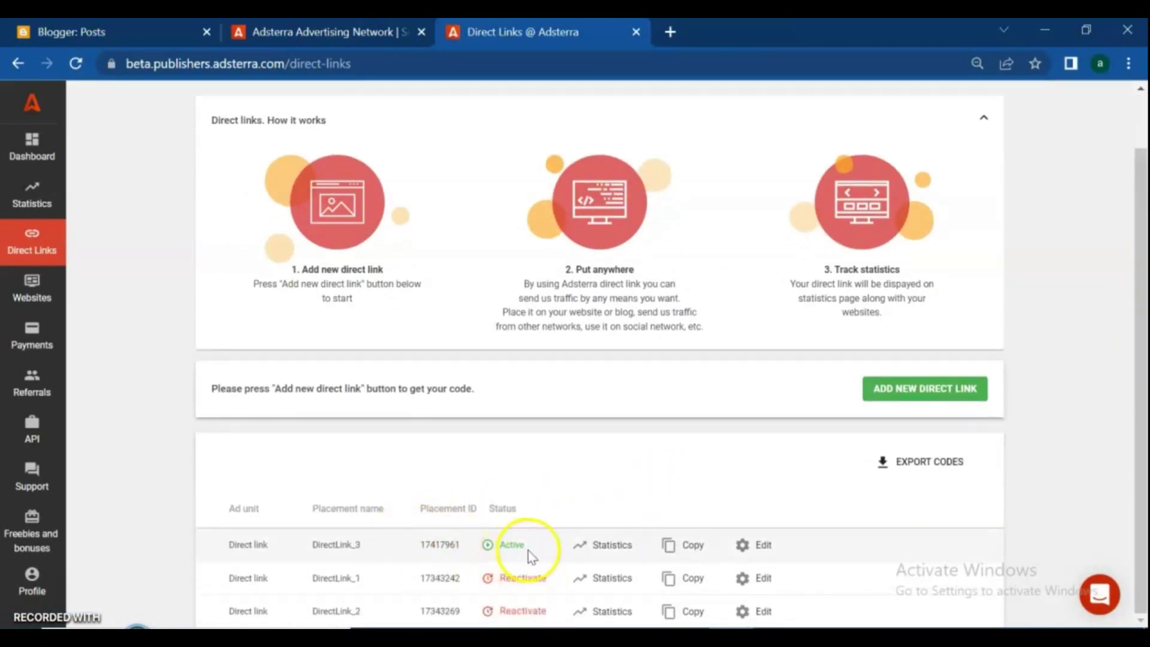
pyautogui.click(682, 549)
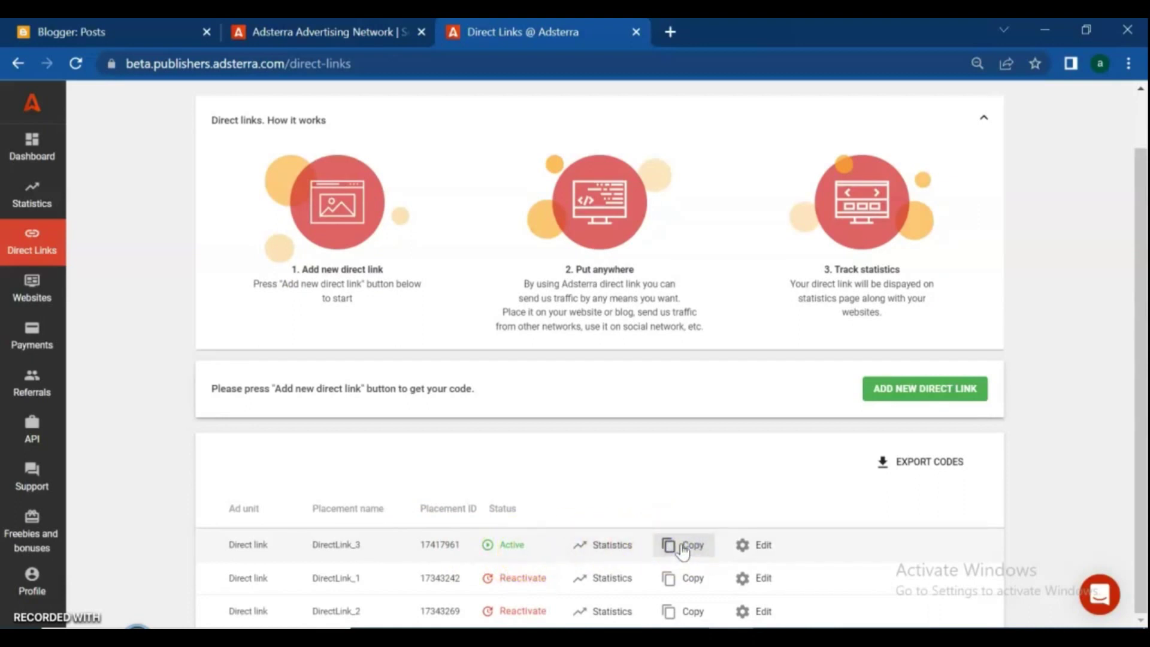
# - Switch to Blogger and open the post about adding a Blogger site in Google Search Console for editing
pyautogui.click(107, 31)
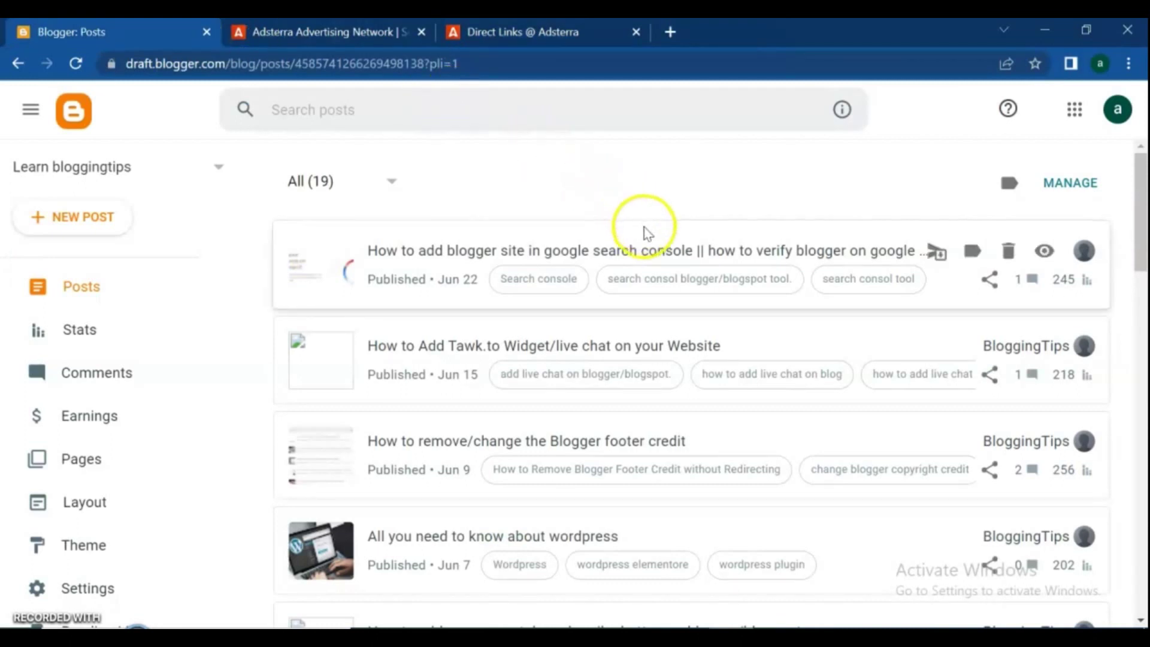
pyautogui.click(654, 245)
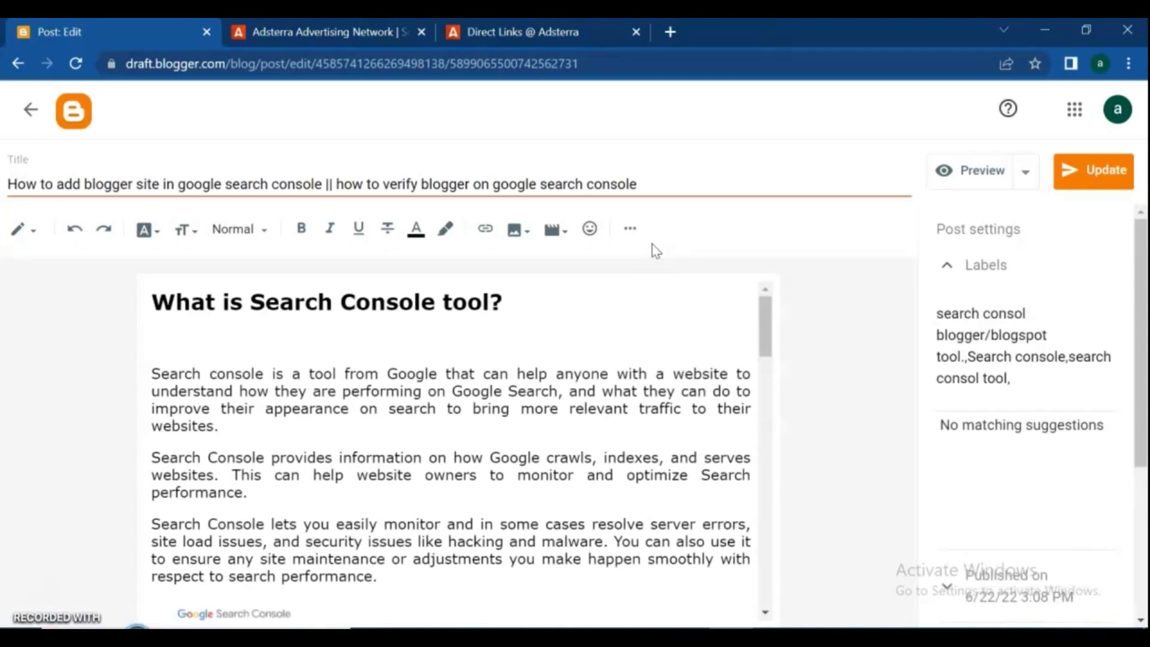
pyautogui.click(751, 324)
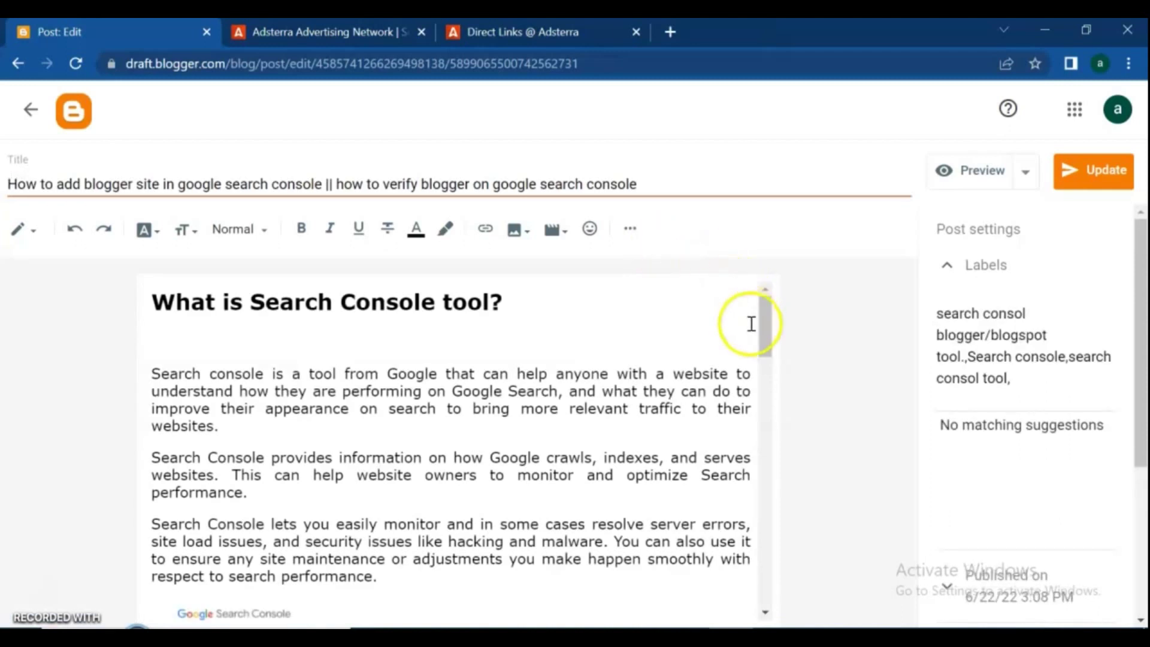
# - Set the copied direct link as the link address for the words "Search Console" starting the second paragraph
pyautogui.click(264, 456)
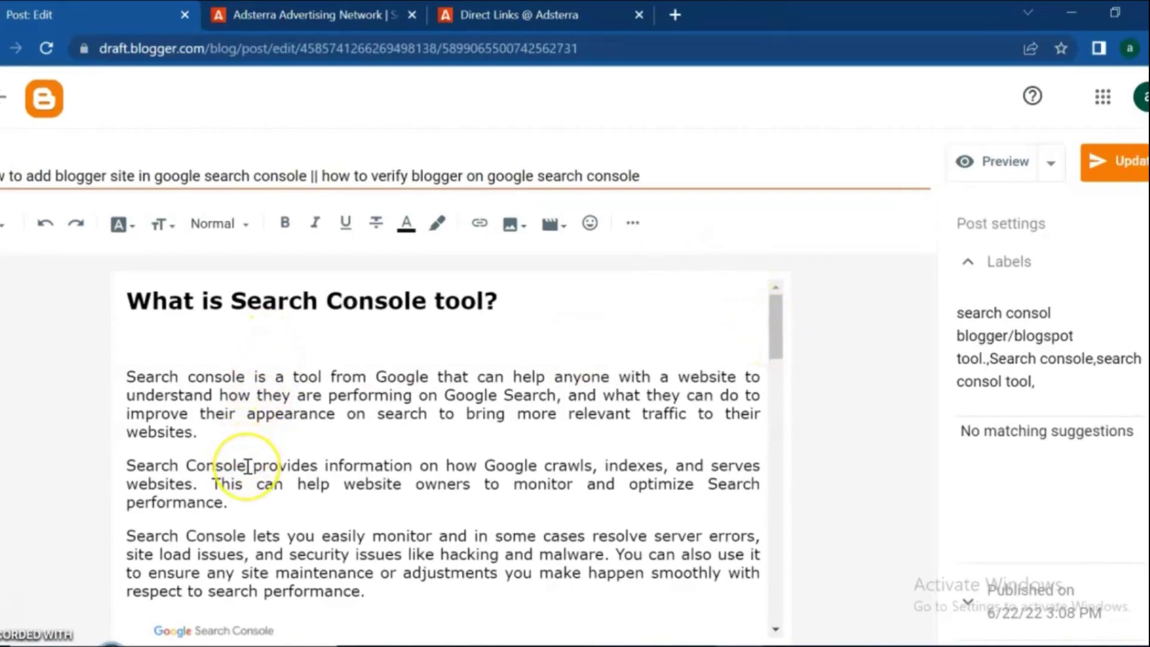
pyautogui.moveTo(248, 465); pyautogui.dragTo(127, 466)
pyautogui.click(494, 233)
pyautogui.click(480, 226)
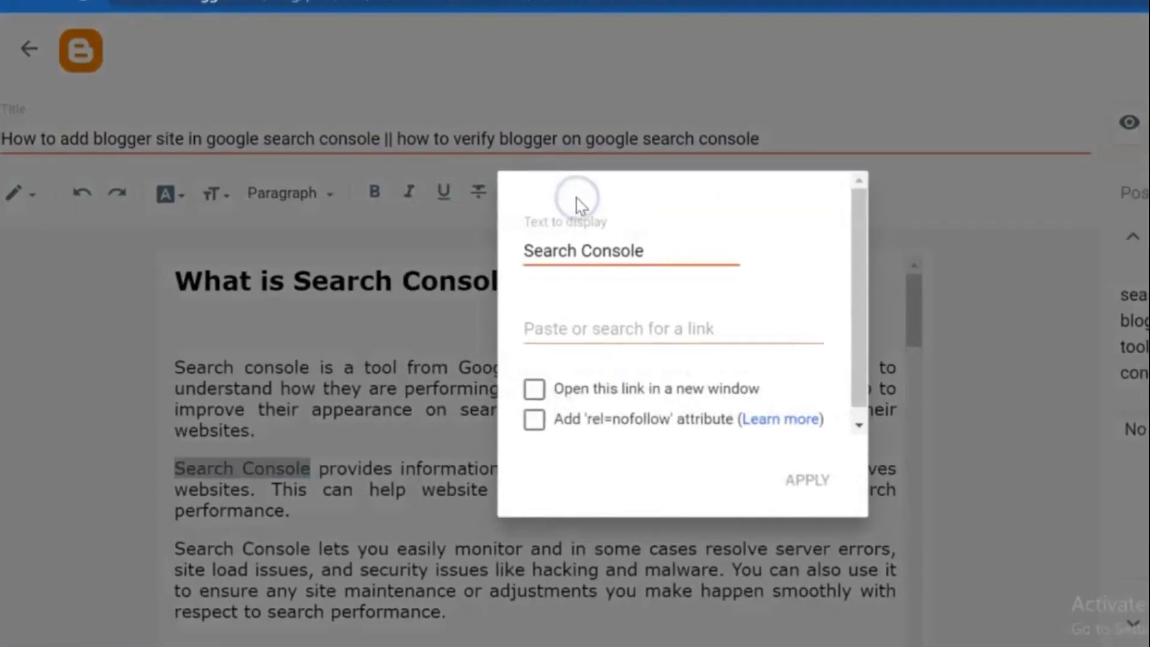
pyautogui.click(606, 323)
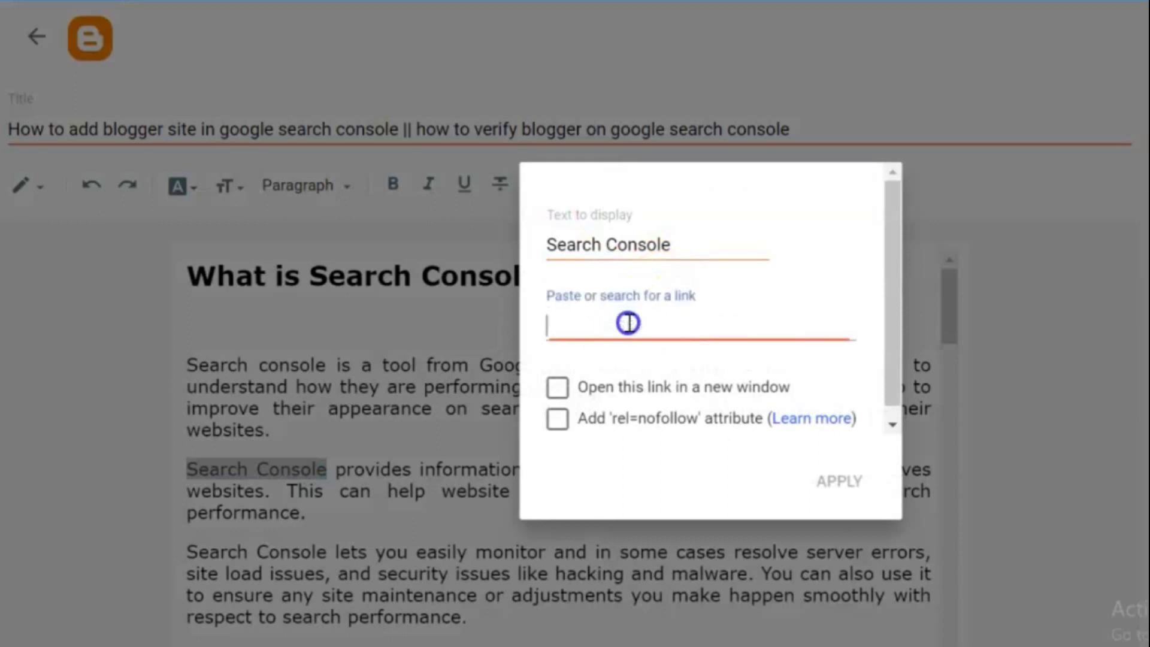
pyautogui.rightClick(604, 332)
pyautogui.click(684, 501)
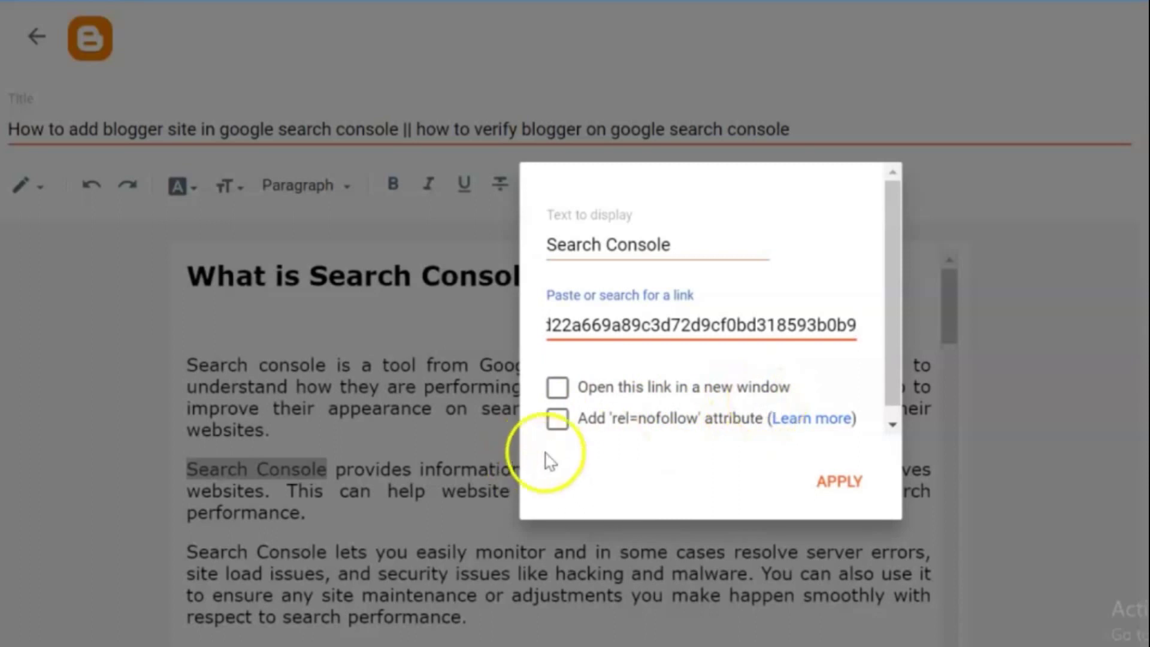
# - Make the "Search Console" link open in a new window, leave the nofollow attribute off, and apply it
pyautogui.click(557, 388)
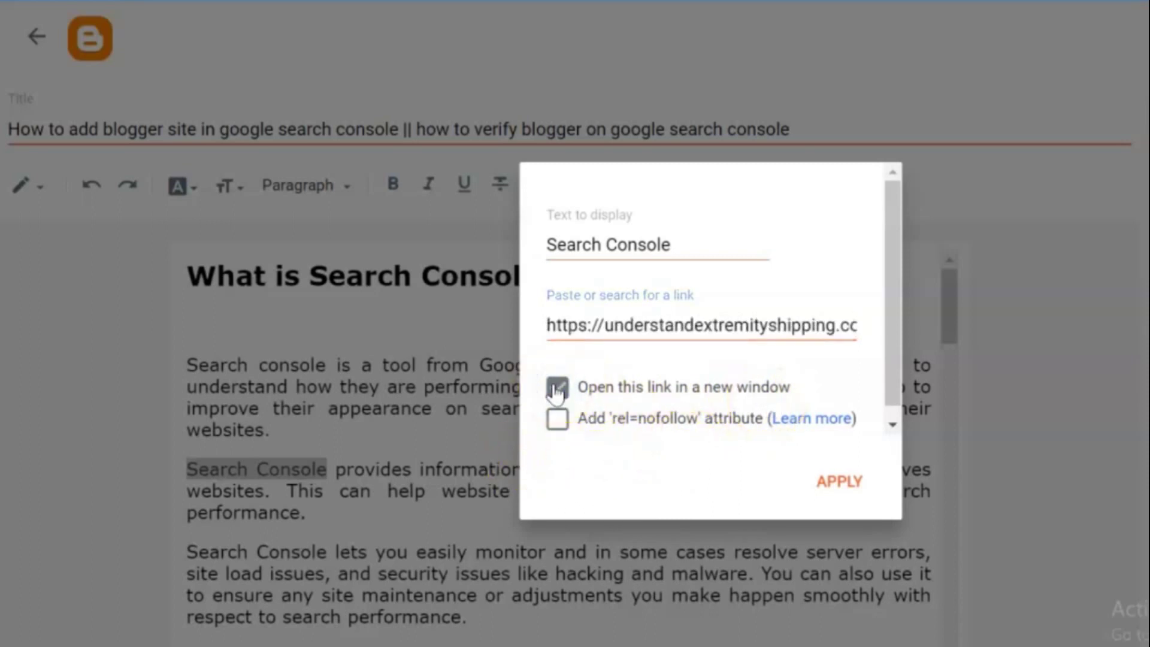
pyautogui.click(554, 424)
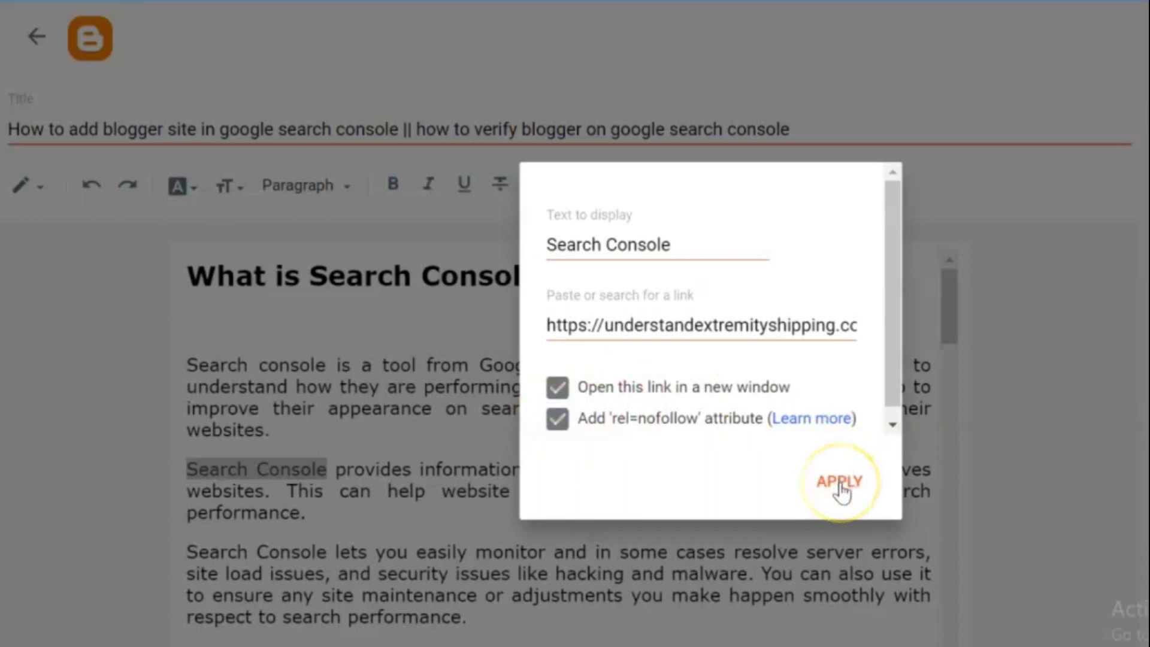
pyautogui.click(557, 423)
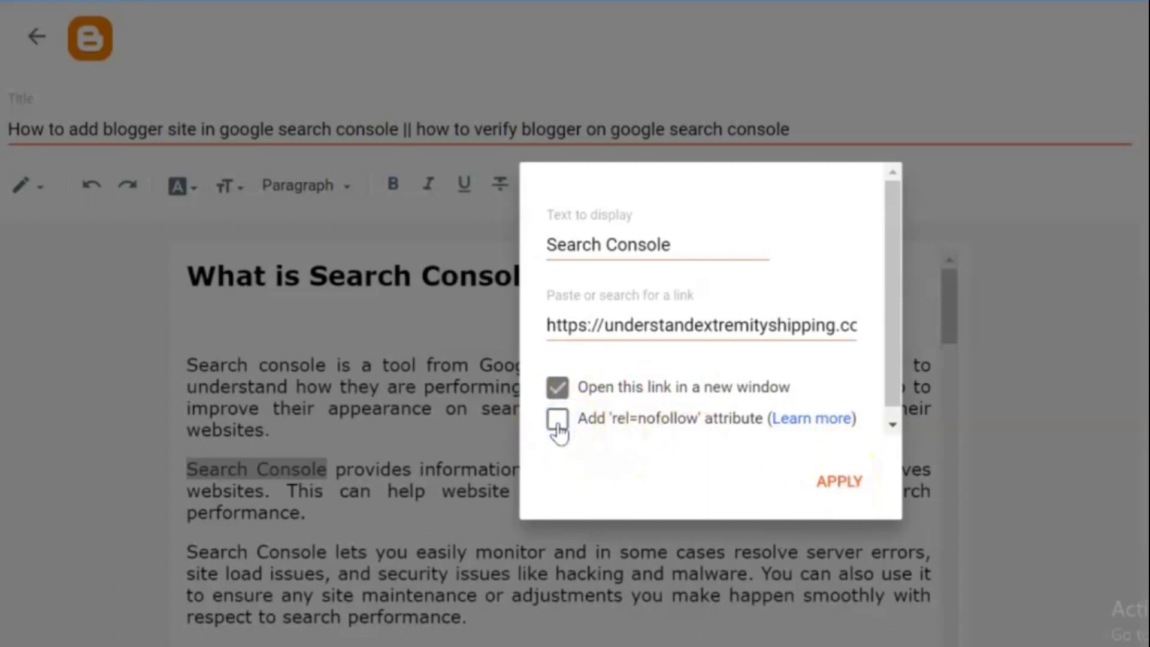
pyautogui.click(840, 481)
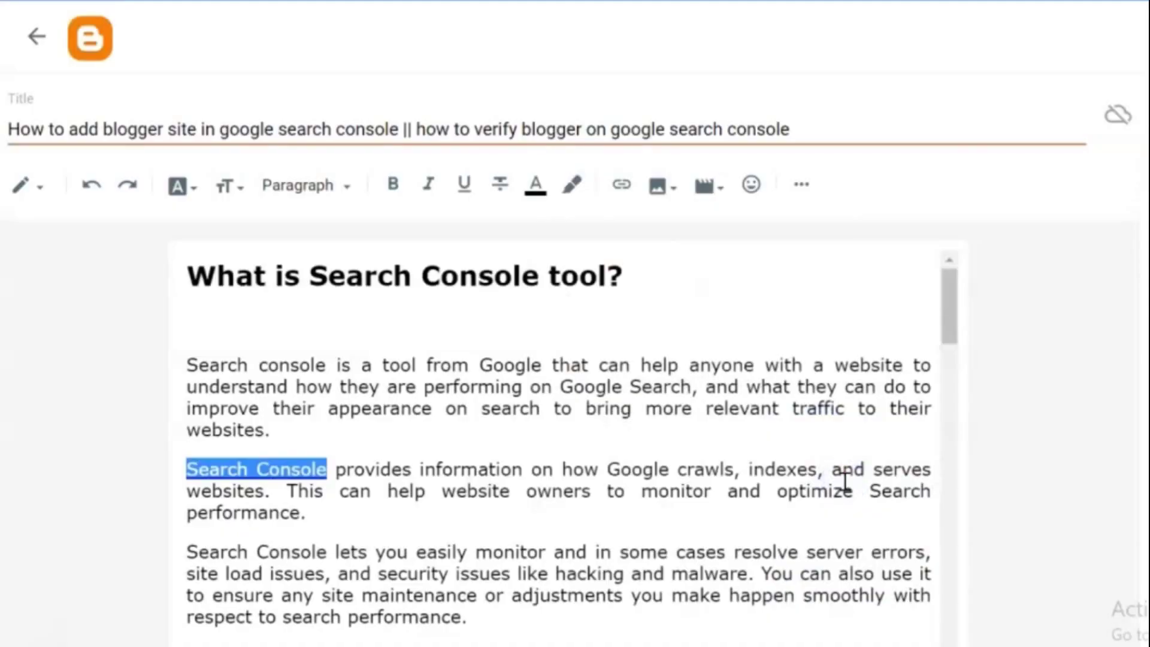
# - Link the heading "Who should use Search Console?" to the copied direct link
pyautogui.moveTo(948, 309); pyautogui.dragTo(954, 446)
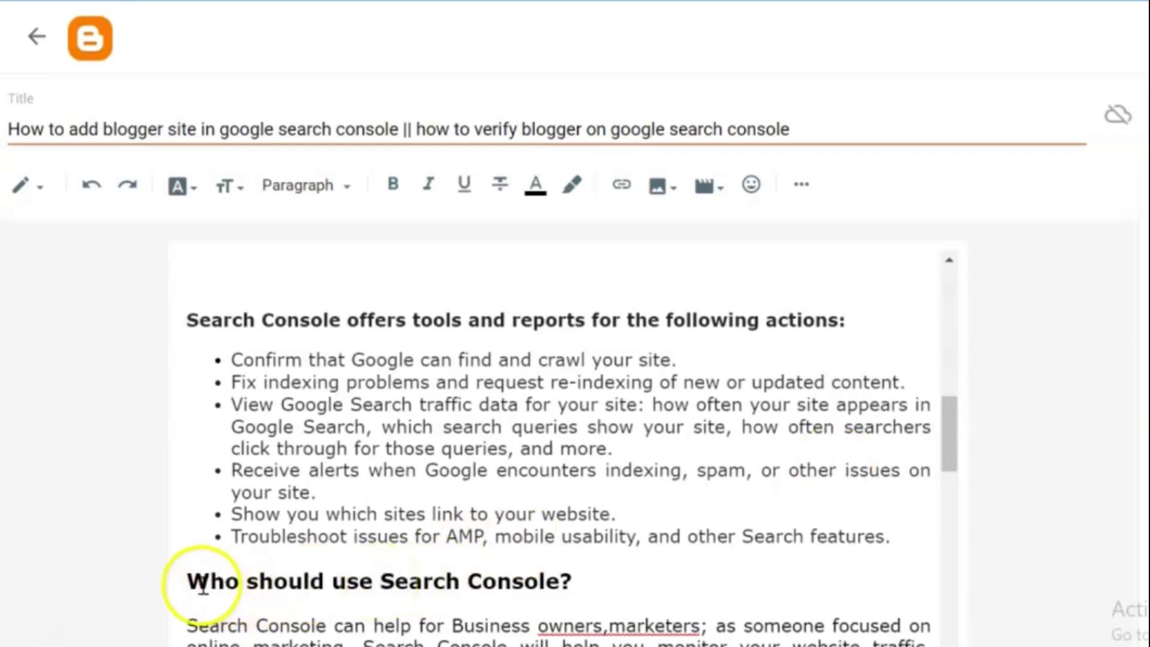
pyautogui.moveTo(201, 581); pyautogui.dragTo(581, 582)
pyautogui.click(633, 189)
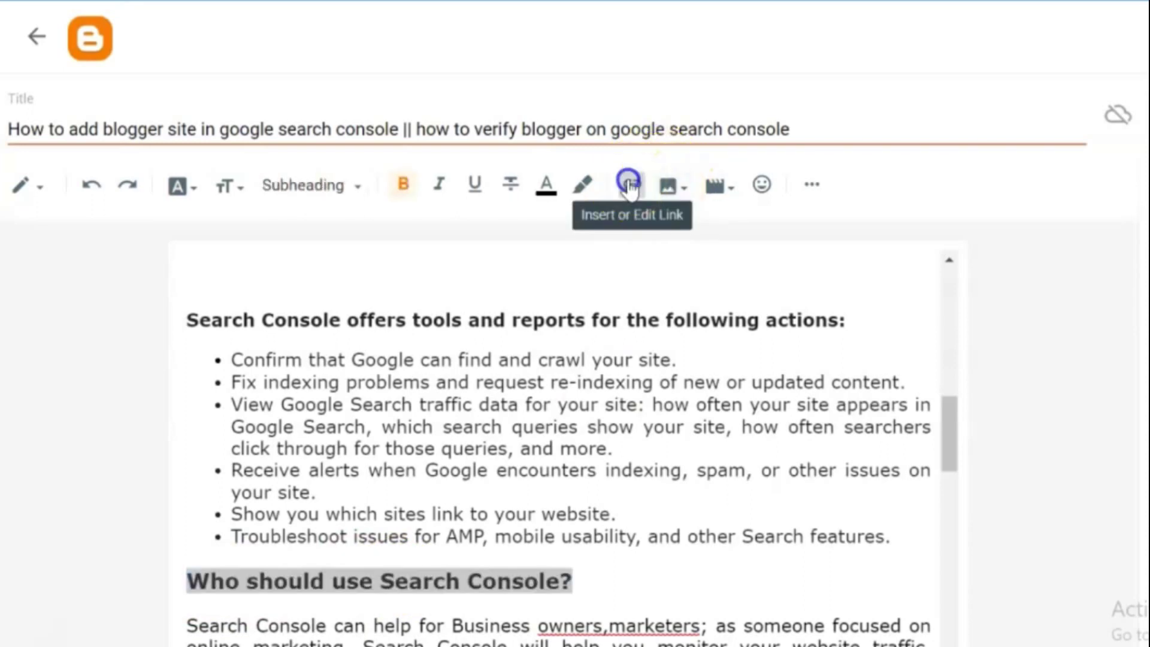
pyautogui.click(634, 323)
pyautogui.rightClick(634, 323)
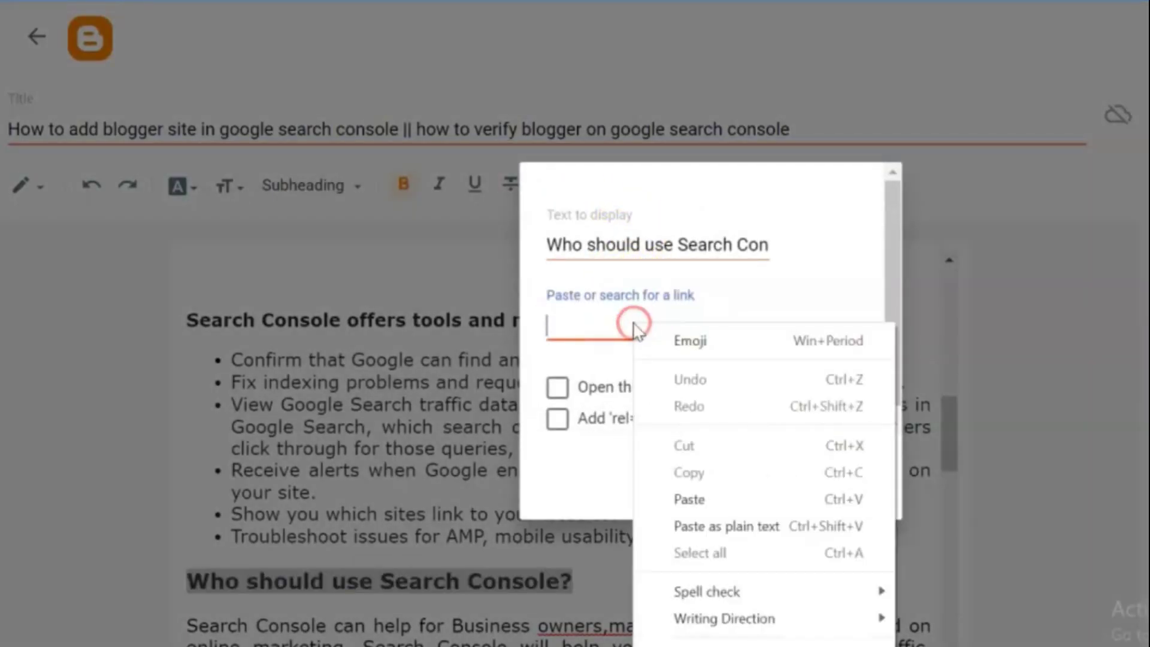
pyautogui.click(686, 496)
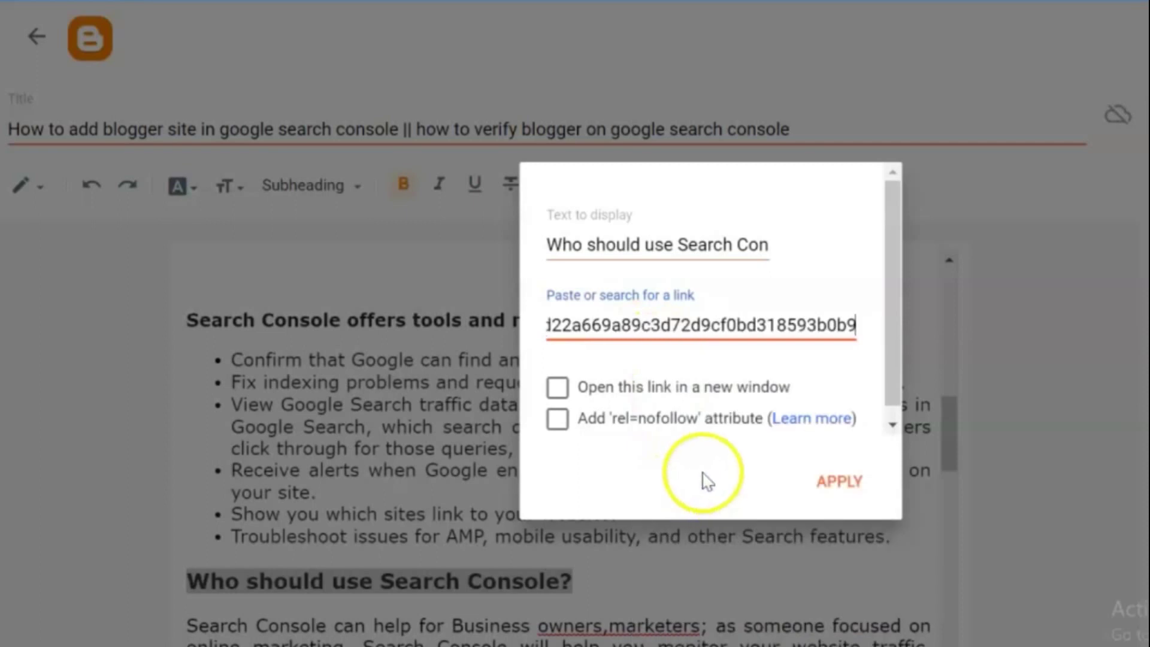
pyautogui.click(828, 480)
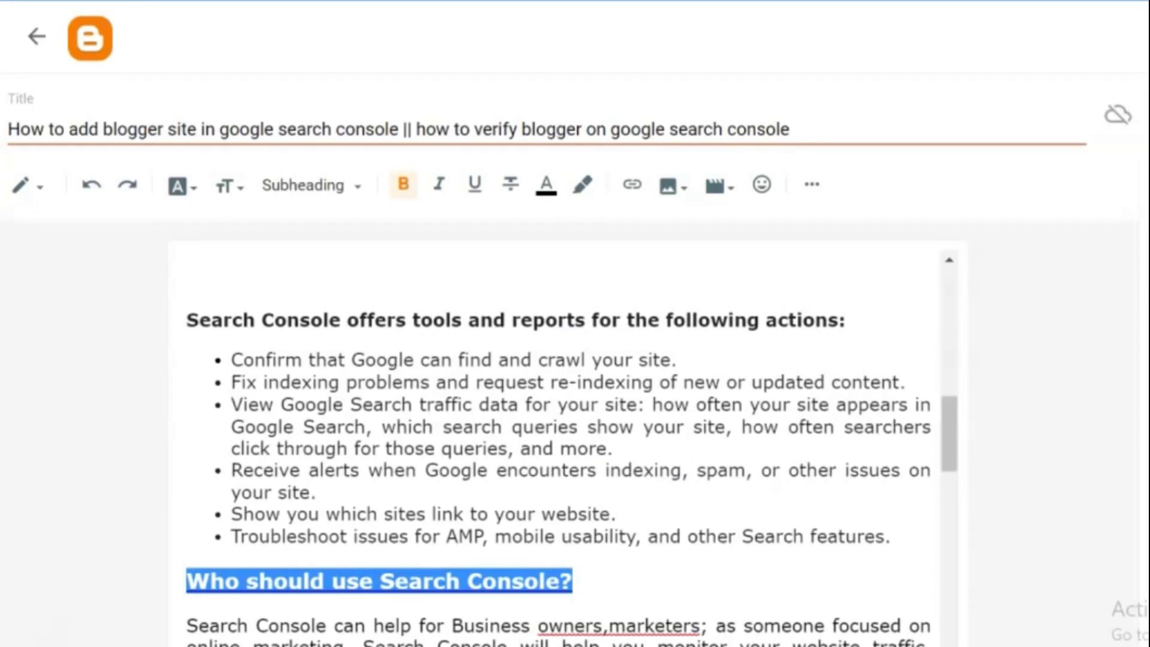
# - Edit the "Who should use Search Console?" link to open in a new window and turn off its nofollow attribute
pyautogui.click(633, 189)
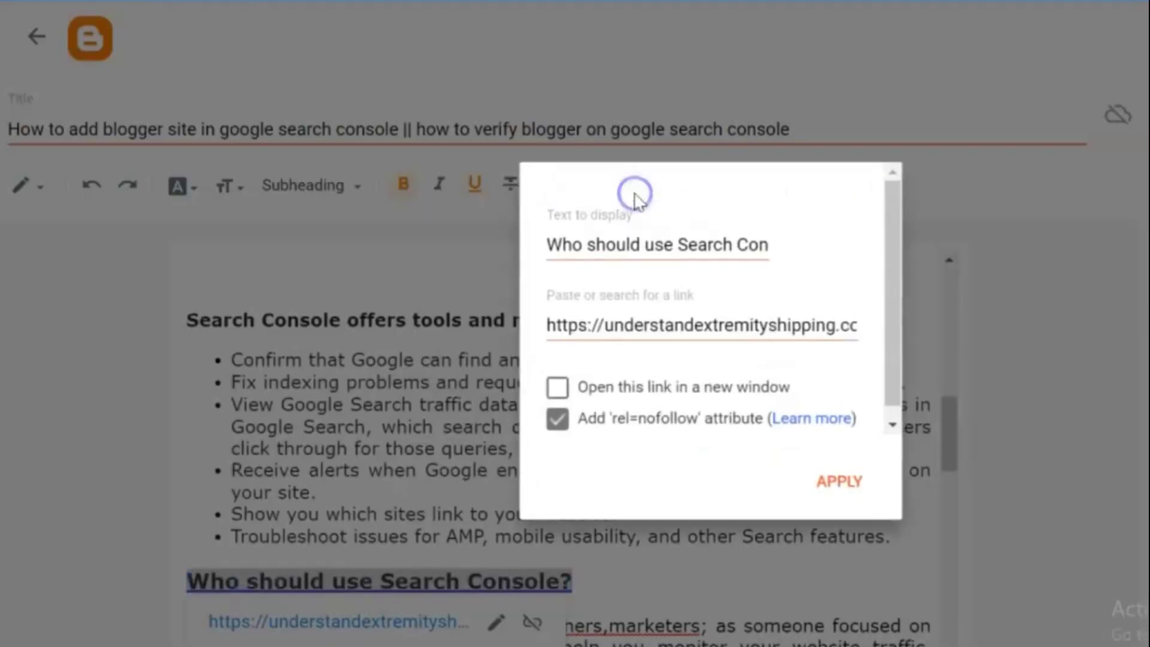
pyautogui.click(559, 423)
pyautogui.click(557, 390)
pyautogui.click(841, 482)
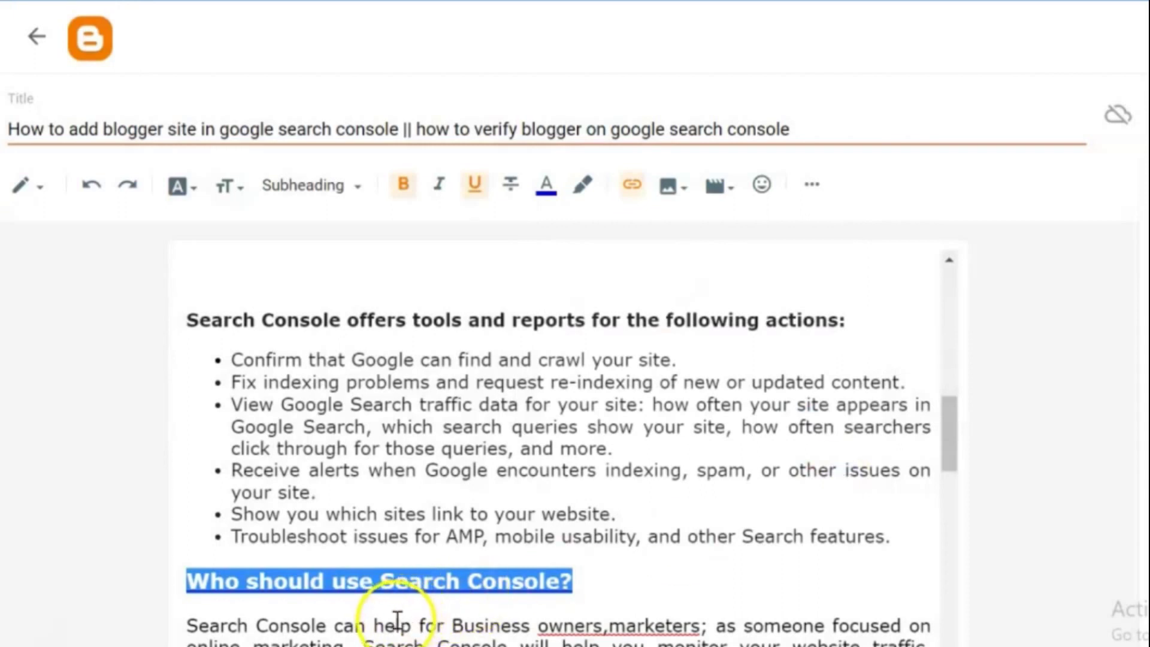
# - Link the words "Search Console can help" below the "Who should use Search Console?" heading to the copied direct link
pyautogui.moveTo(413, 625); pyautogui.dragTo(189, 628)
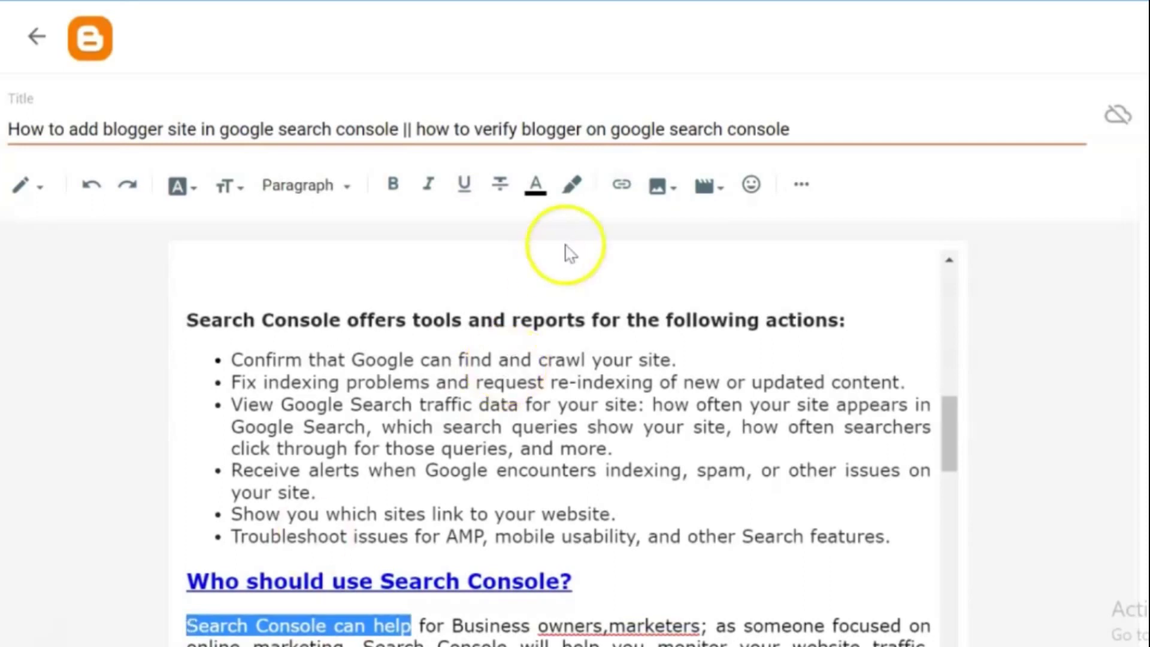
pyautogui.click(621, 184)
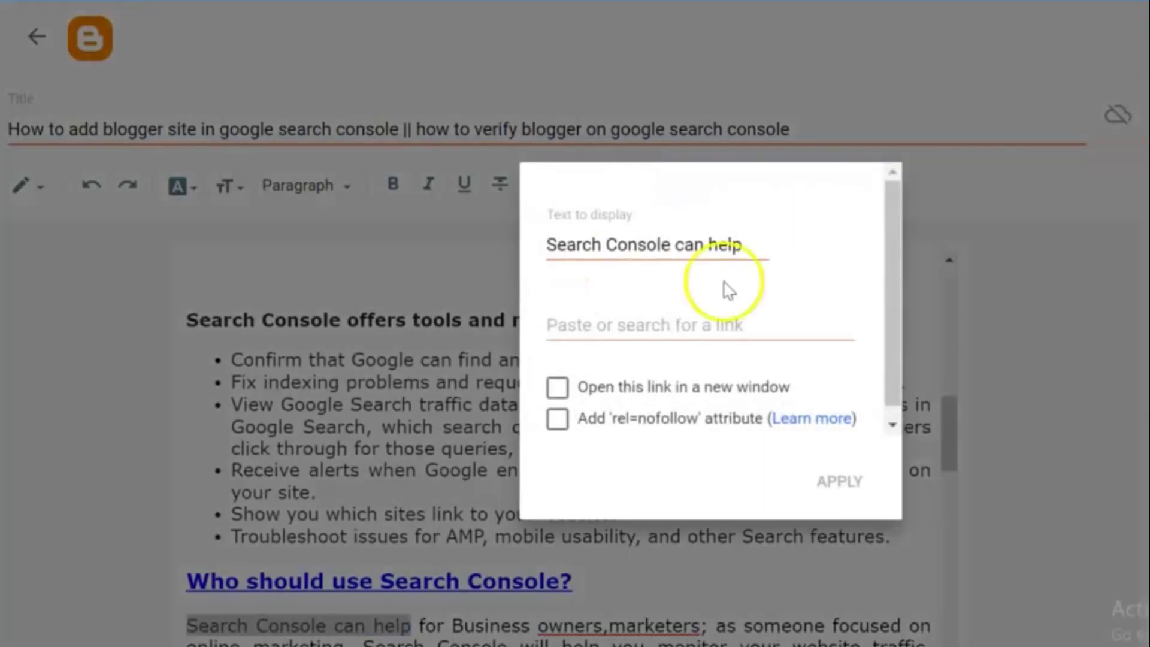
pyautogui.click(673, 322)
pyautogui.rightClick(675, 324)
pyautogui.click(732, 499)
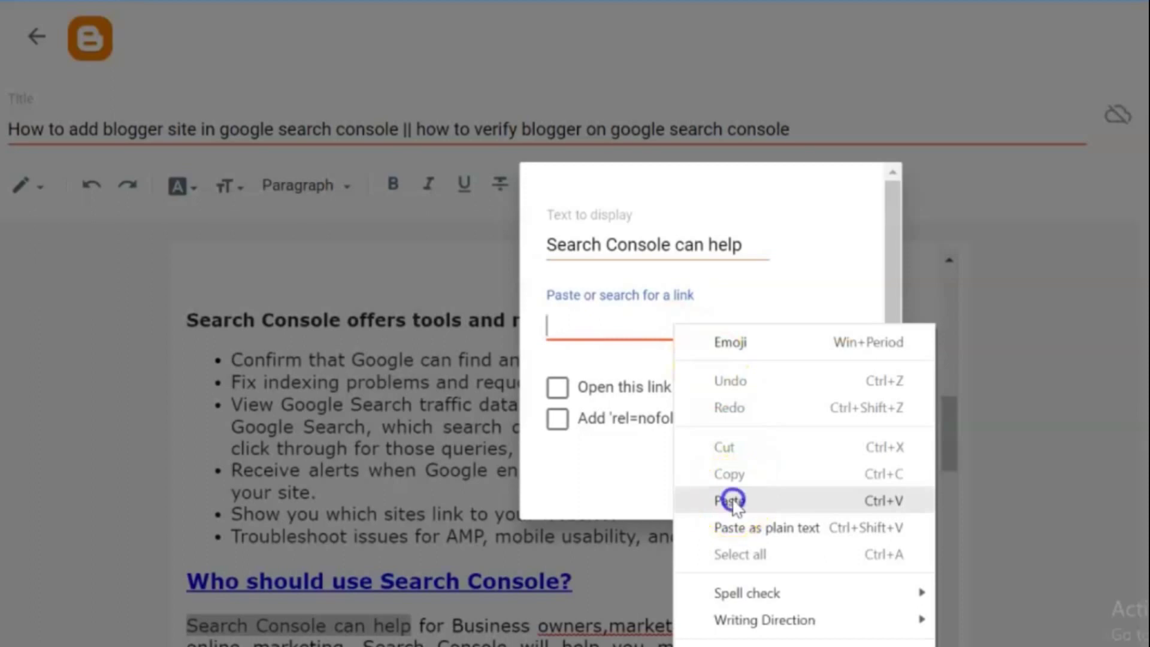
pyautogui.click(841, 484)
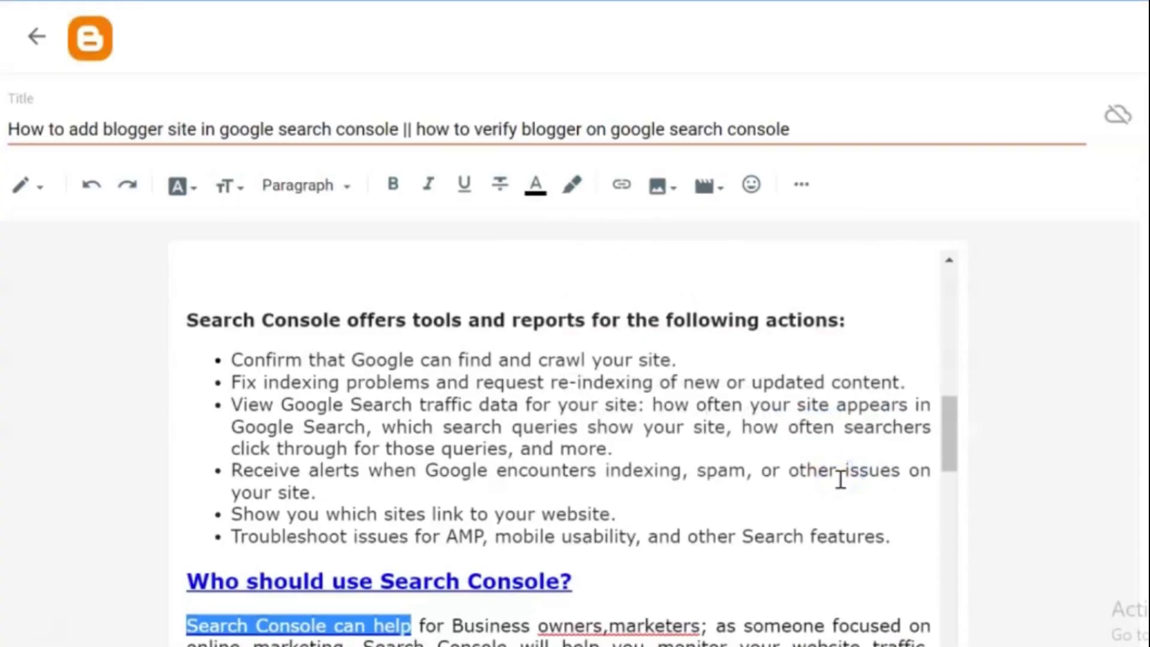
pyautogui.click(635, 584)
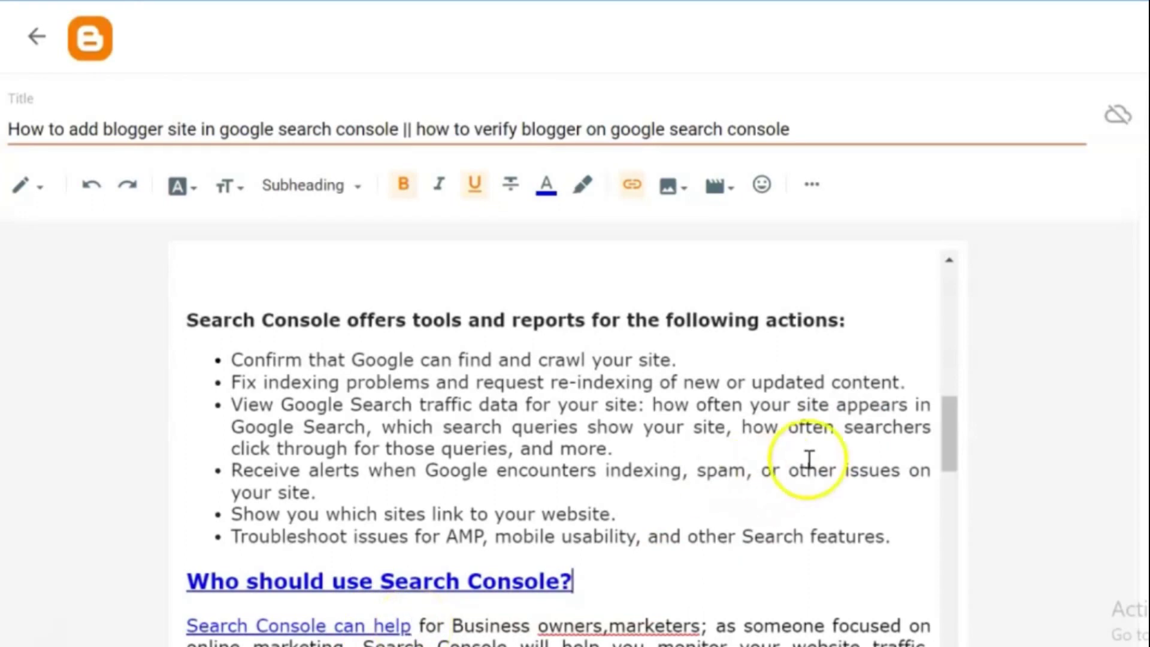
pyautogui.click(545, 190)
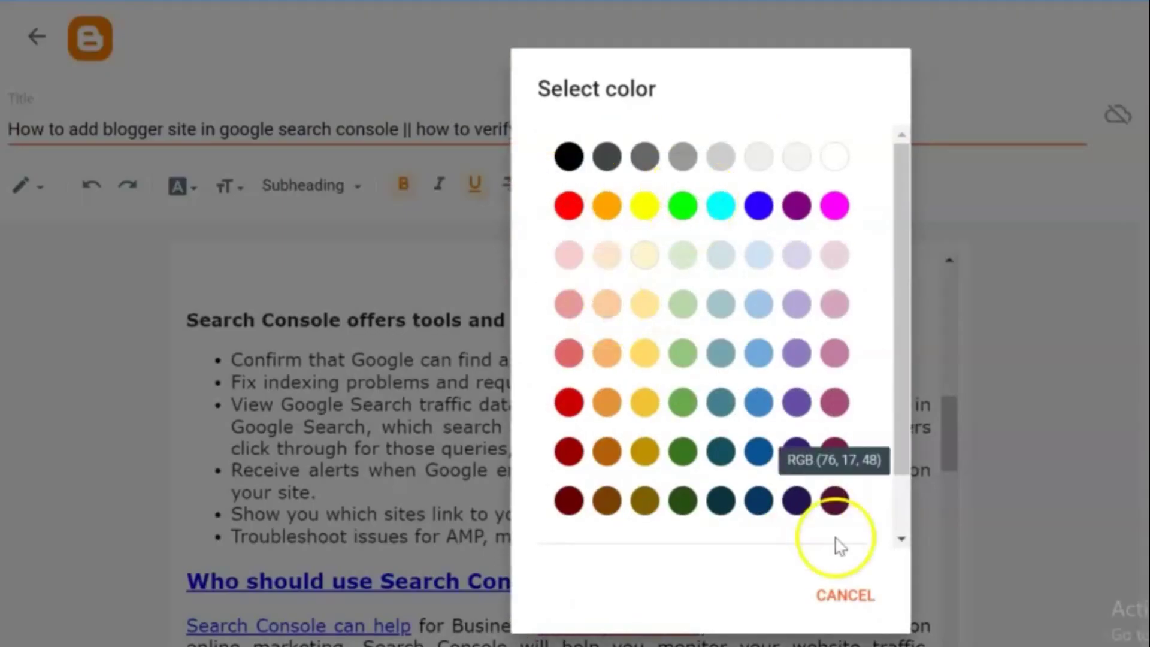
pyautogui.click(845, 596)
# - Link the words "Google Search Console tool" in the second numbered list item to the copied direct link
pyautogui.moveTo(949, 407); pyautogui.dragTo(948, 528)
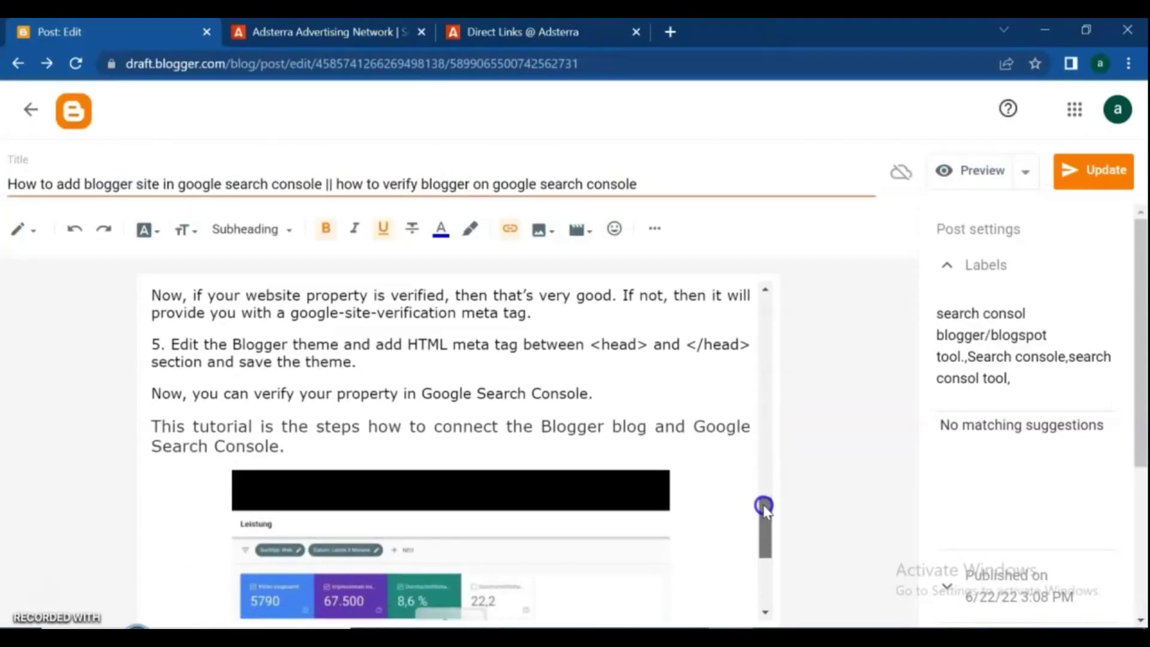
pyautogui.moveTo(763, 505); pyautogui.dragTo(775, 458)
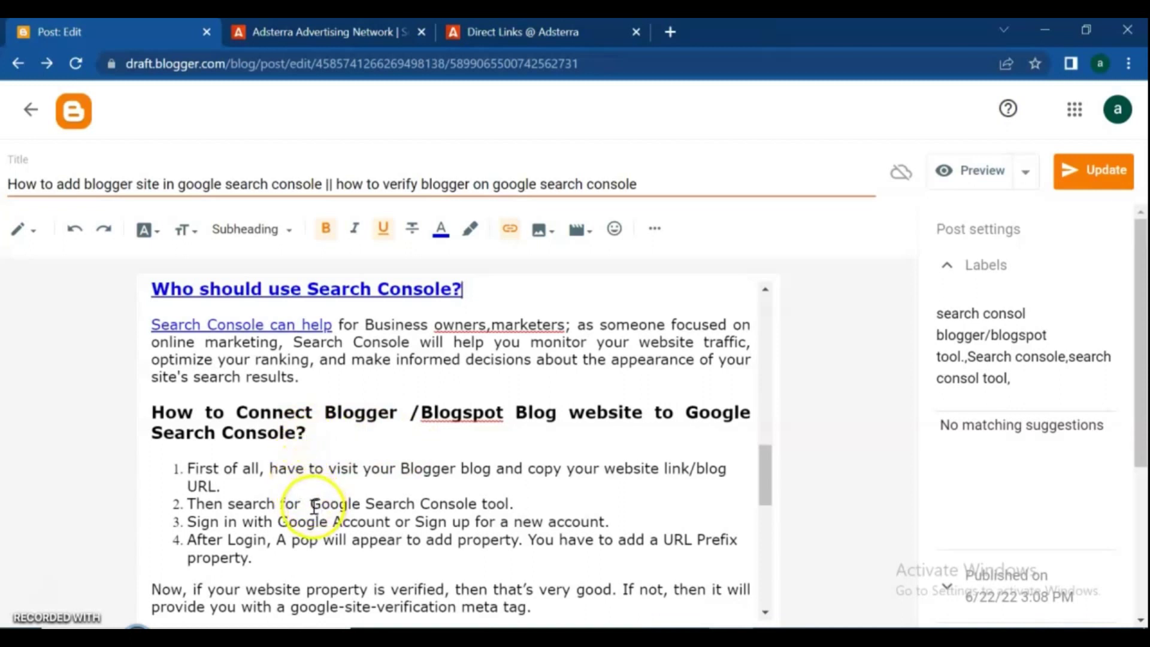
pyautogui.moveTo(363, 500); pyautogui.dragTo(508, 507)
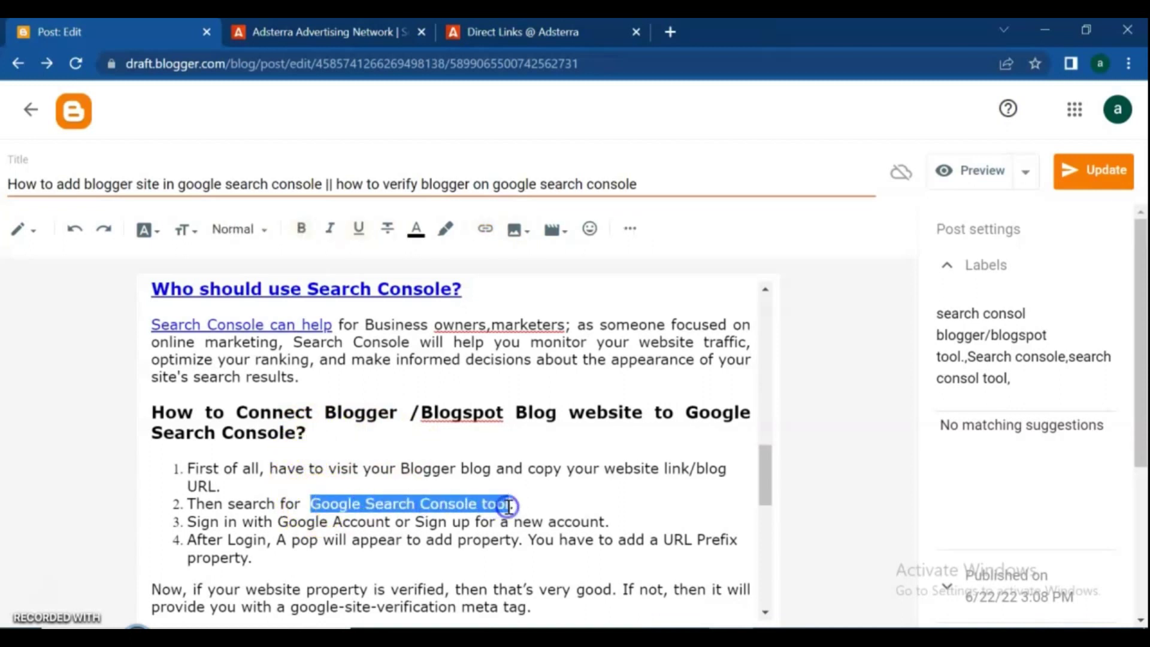
pyautogui.click(485, 229)
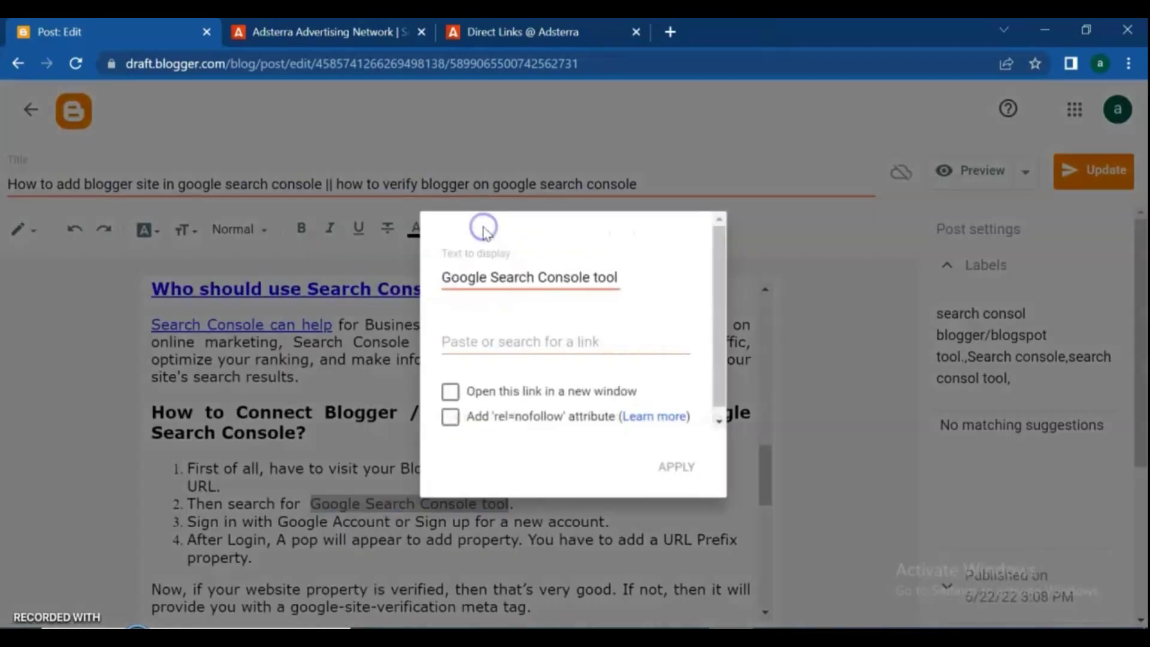
pyautogui.rightClick(505, 343)
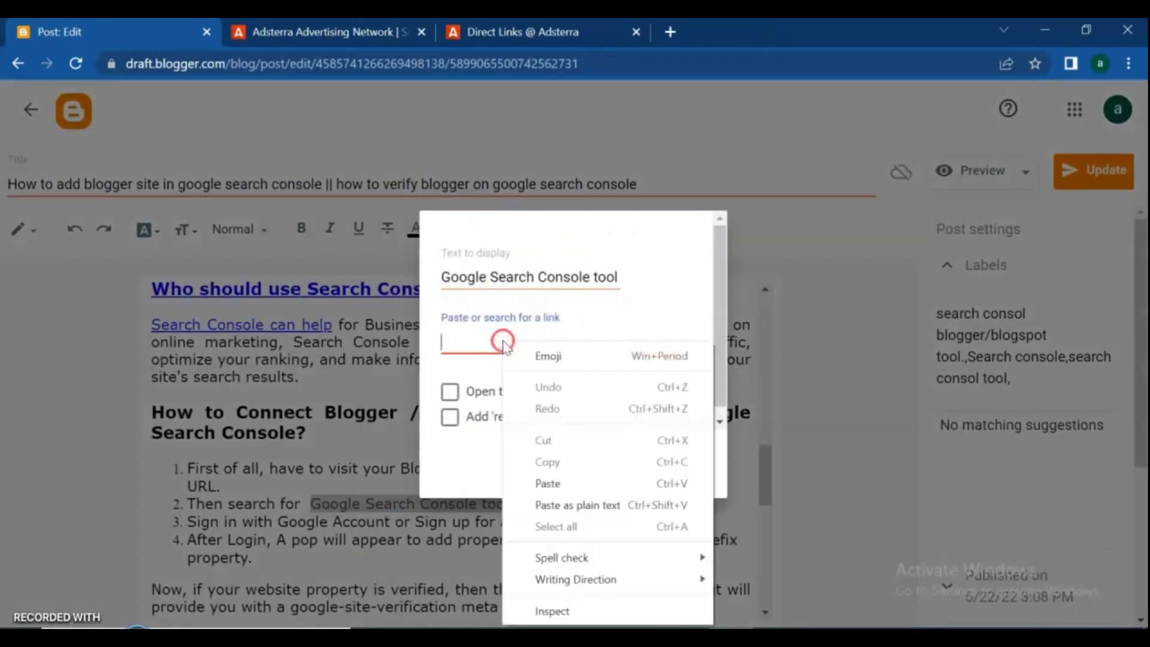
pyautogui.click(546, 483)
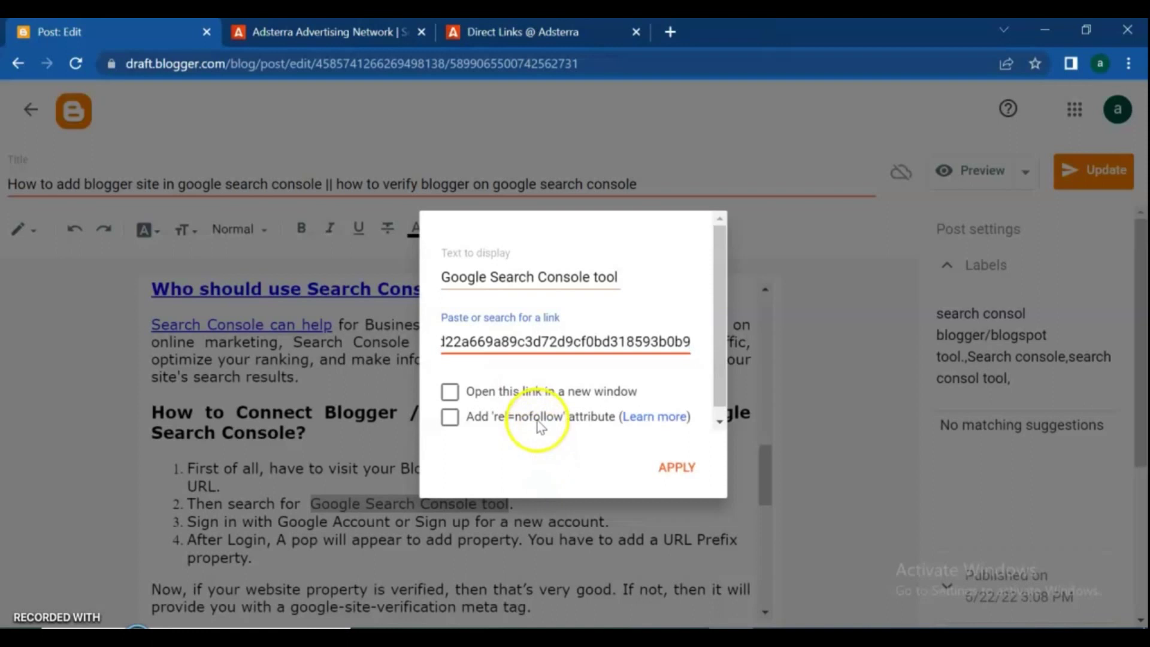
pyautogui.click(676, 468)
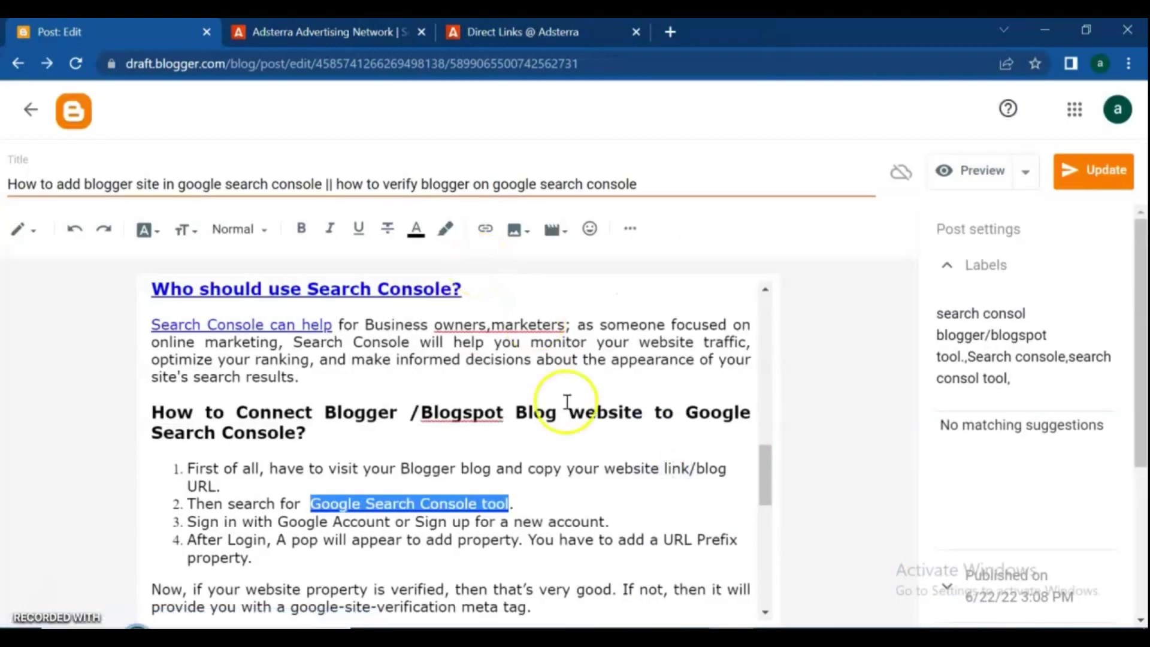
pyautogui.click(573, 478)
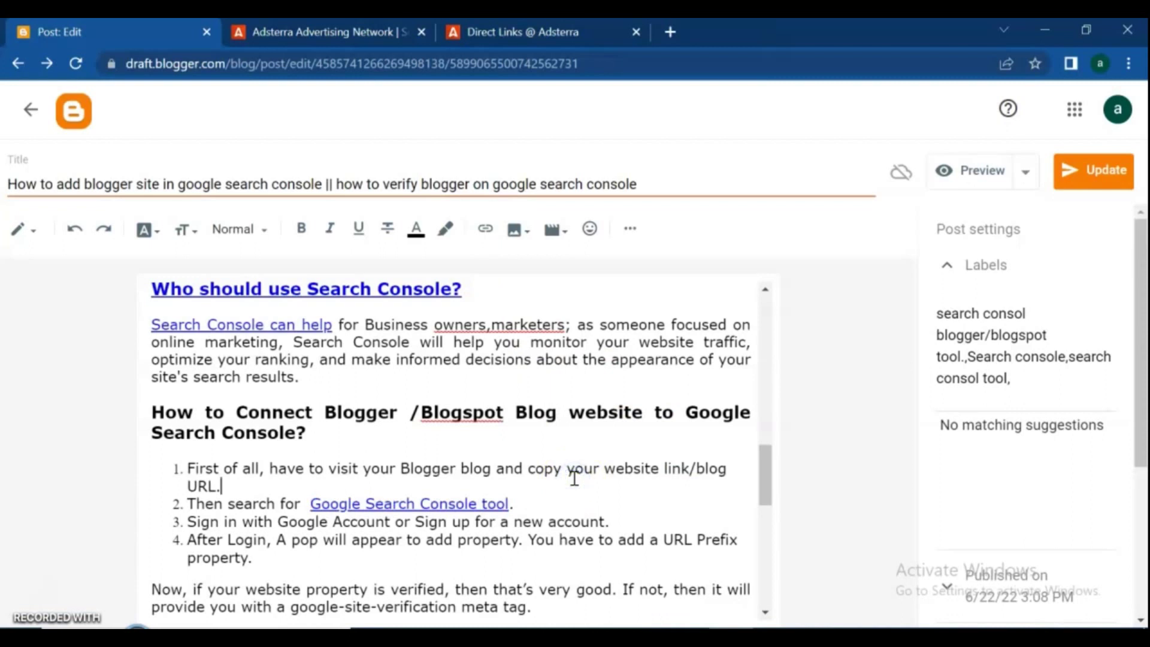
# - Update the published post, open it on the live blog and dismiss the overlay ad
pyautogui.click(1104, 175)
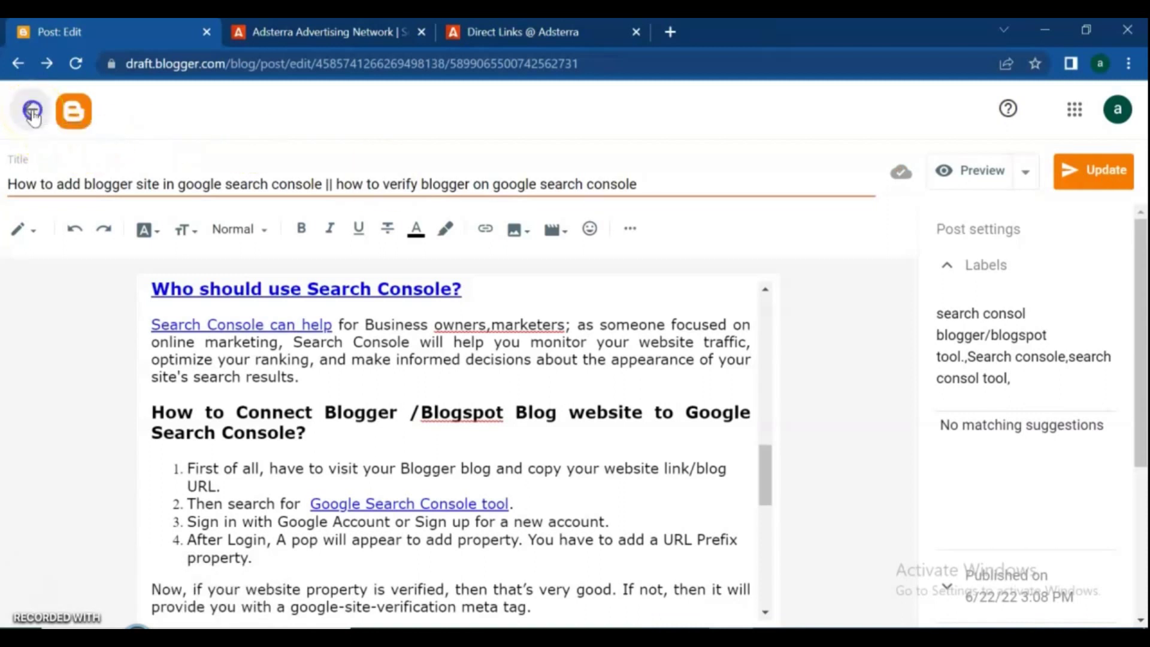
pyautogui.click(33, 112)
pyautogui.moveTo(248, 405); pyautogui.dragTo(233, 506)
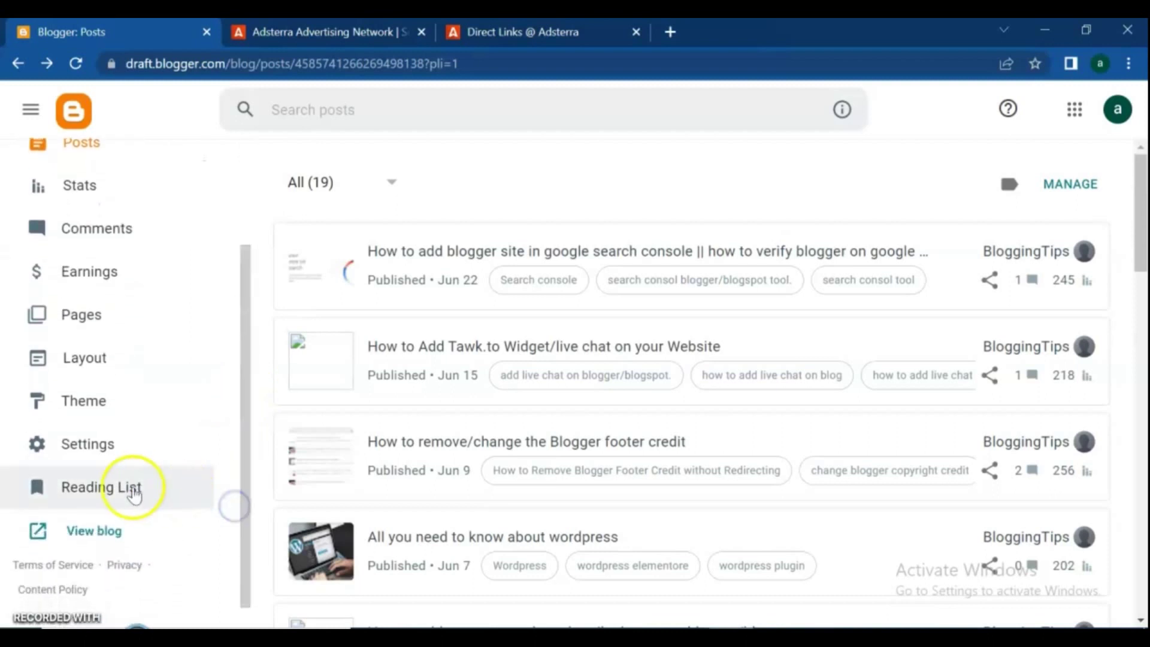
pyautogui.click(94, 527)
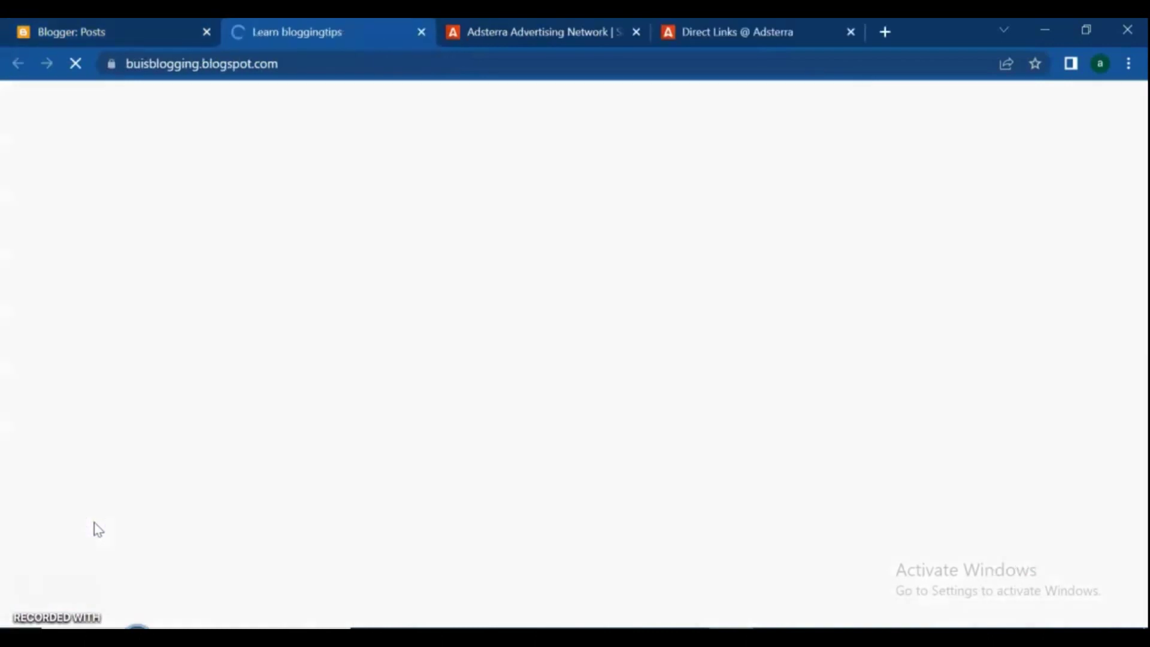
pyautogui.click(429, 473)
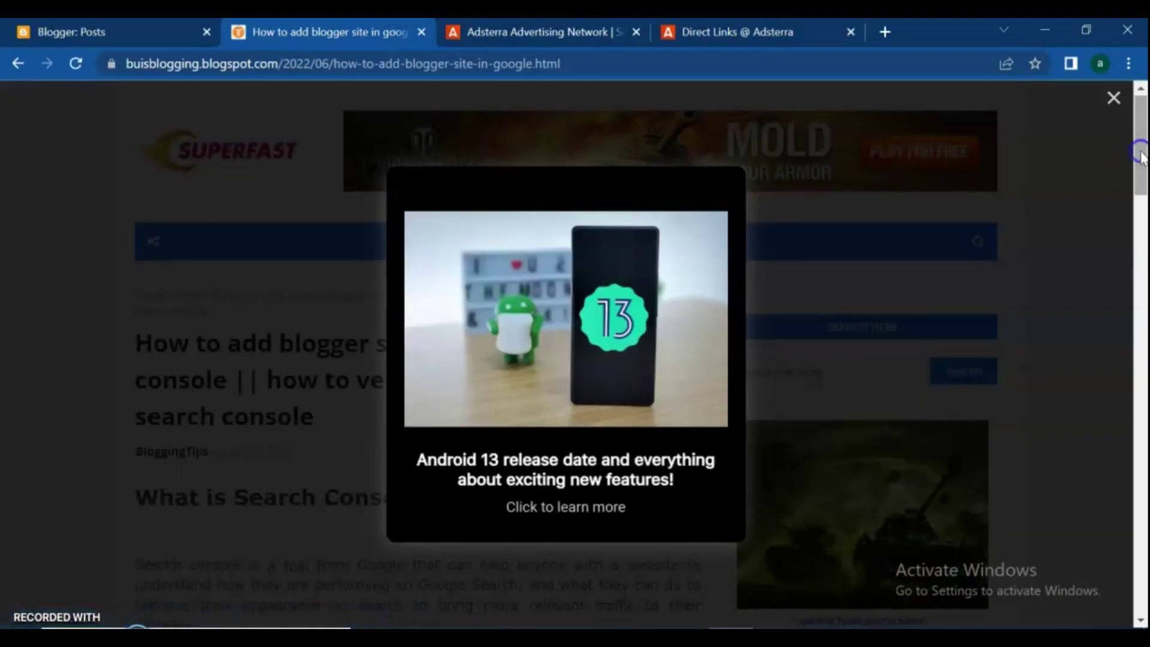
pyautogui.click(1114, 98)
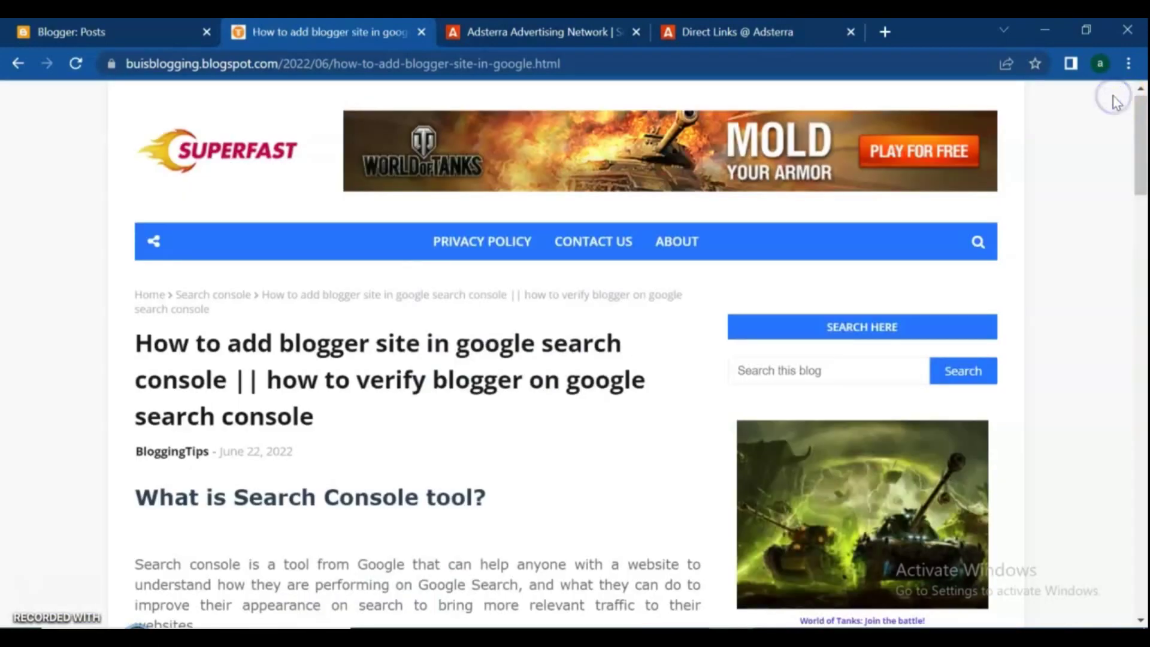
# - Test the "Google Search Console tool" link in the live post
pyautogui.moveTo(1143, 135); pyautogui.dragTo(1142, 322)
pyautogui.click(578, 395)
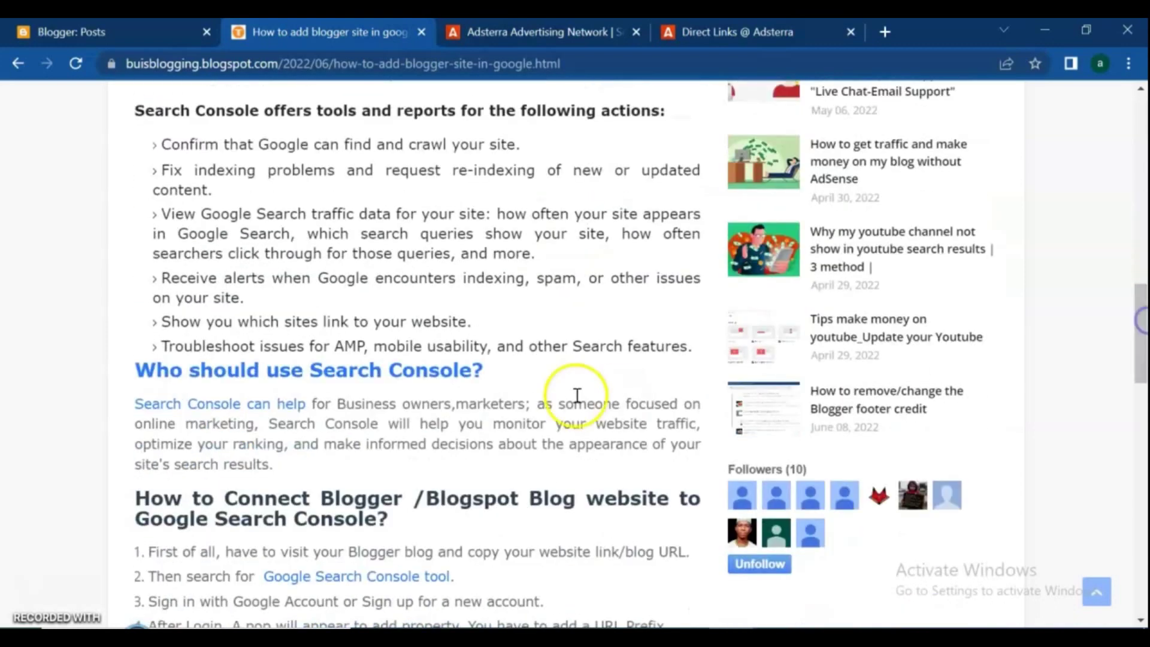
pyautogui.click(343, 577)
pyautogui.click(578, 341)
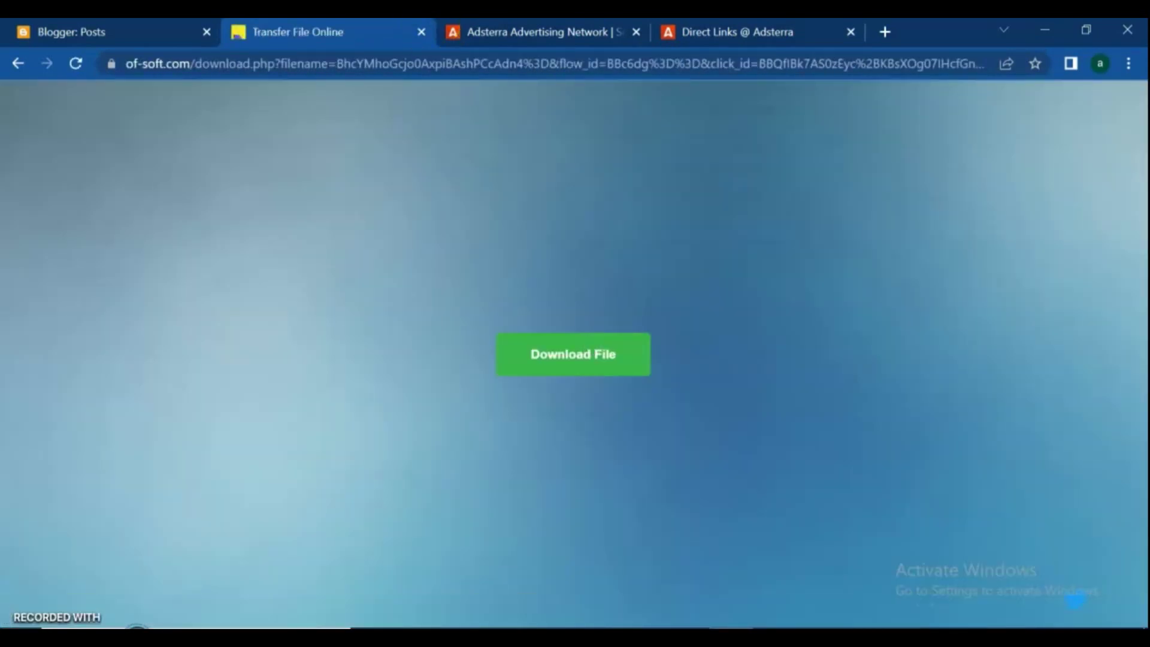
# - Switch to Adsterra's direct links page and add a new Non-adult direct link with erotic ads removed
pyautogui.click(83, 29)
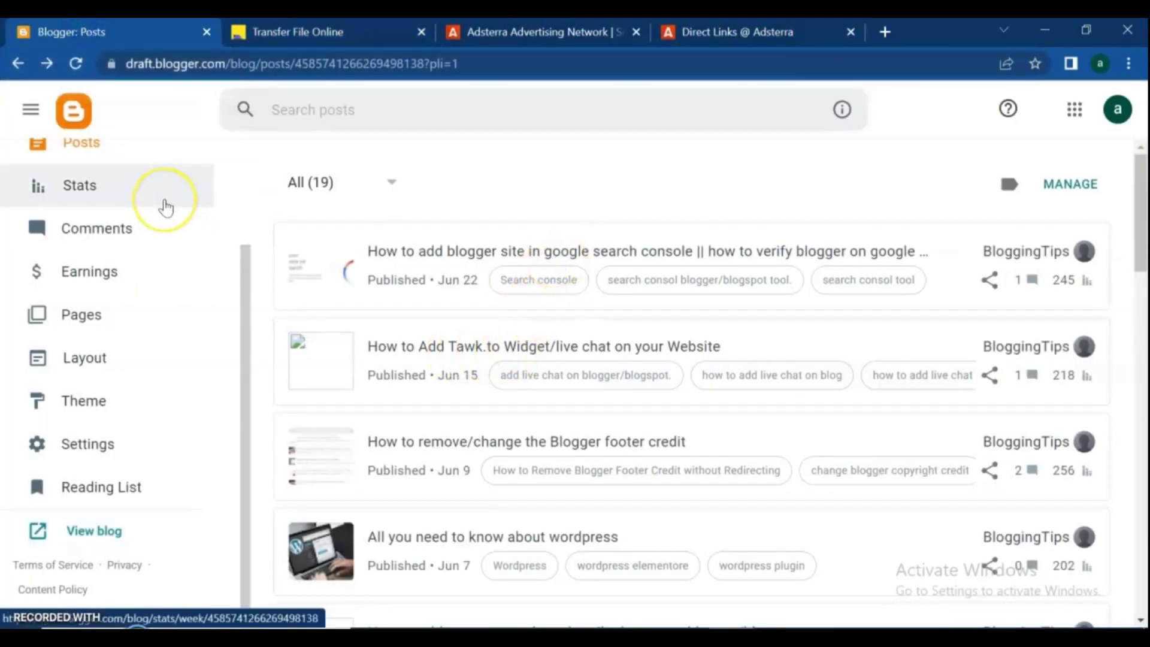
pyautogui.hotkey('ctrl', '3')
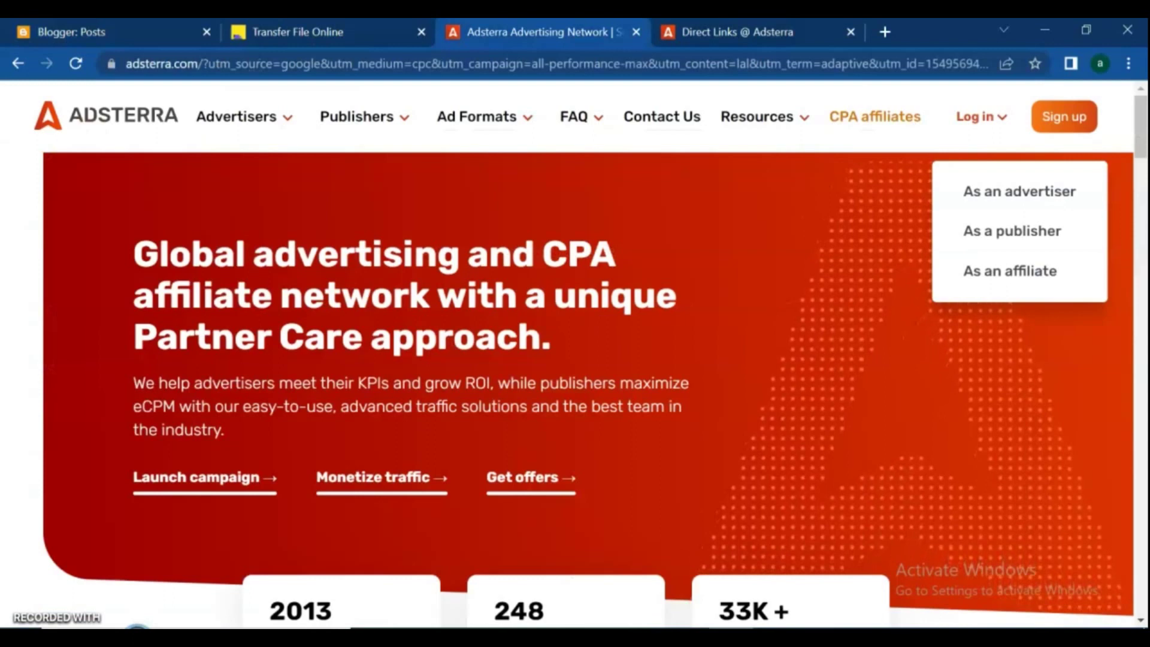
pyautogui.hotkey('ctrl', '4')
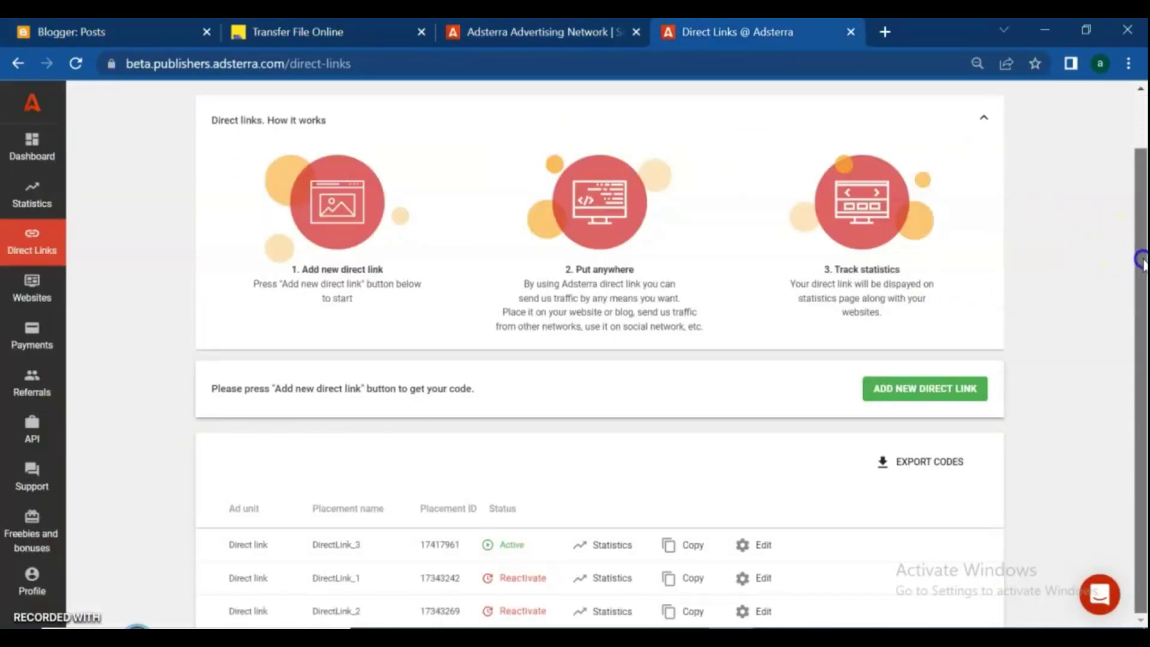
pyautogui.click(957, 384)
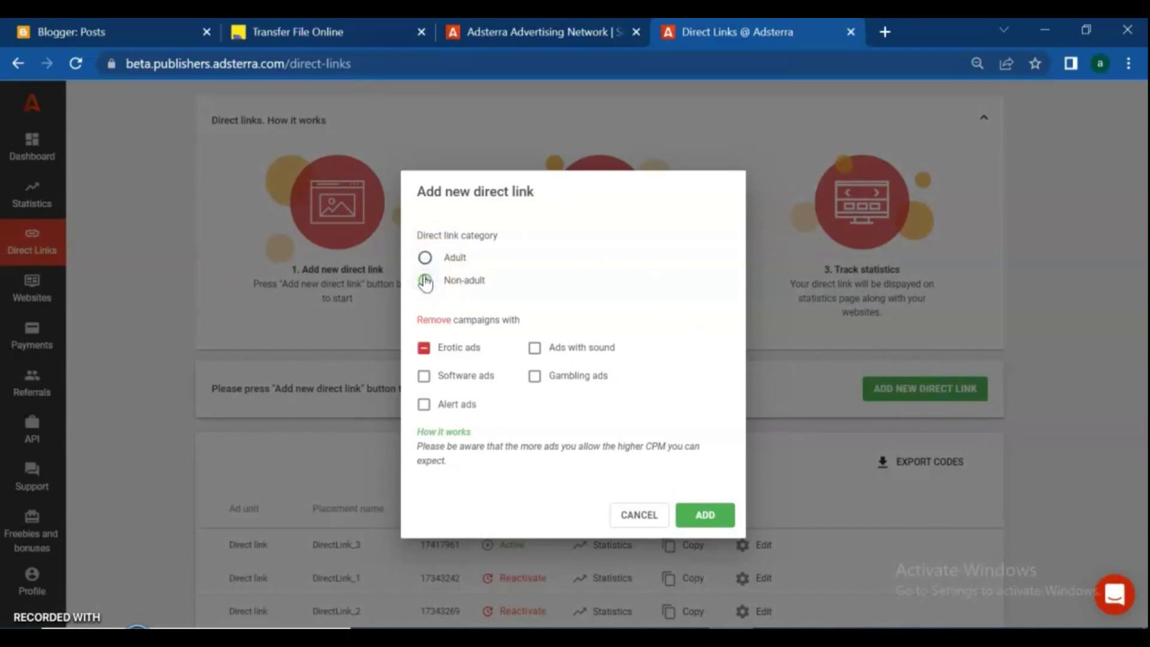
pyautogui.click(705, 518)
pyautogui.click(665, 398)
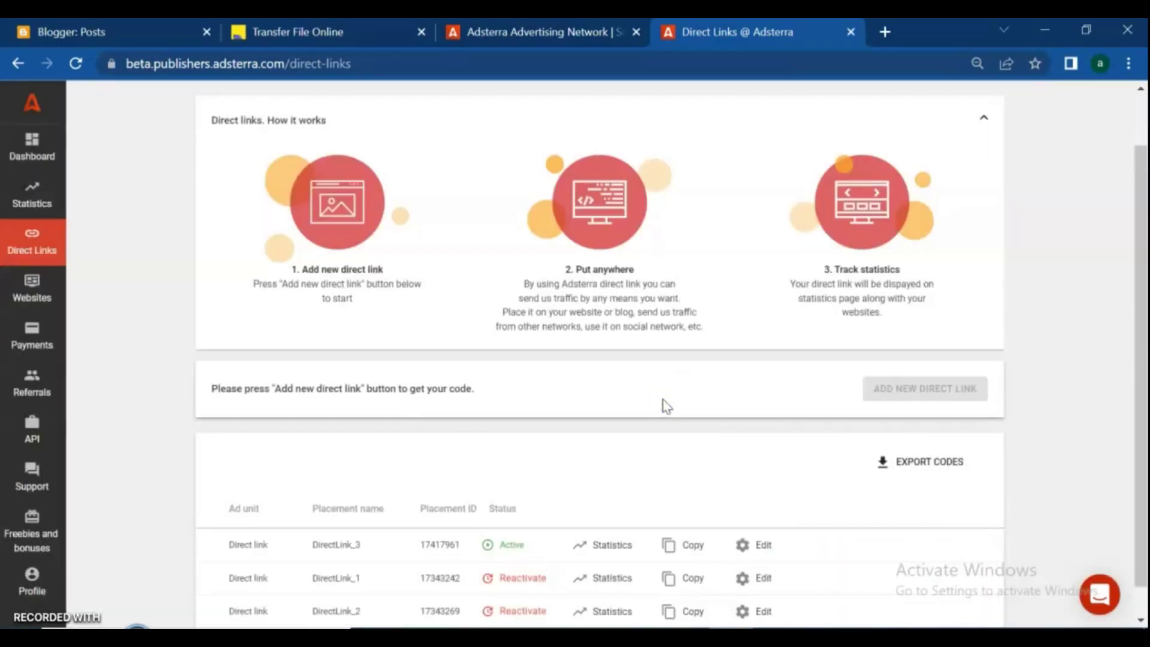
# - Reload the direct links list to refresh the new link's status, and copy the DirectLink_4 link
pyautogui.moveTo(1141, 289); pyautogui.dragTo(1141, 317)
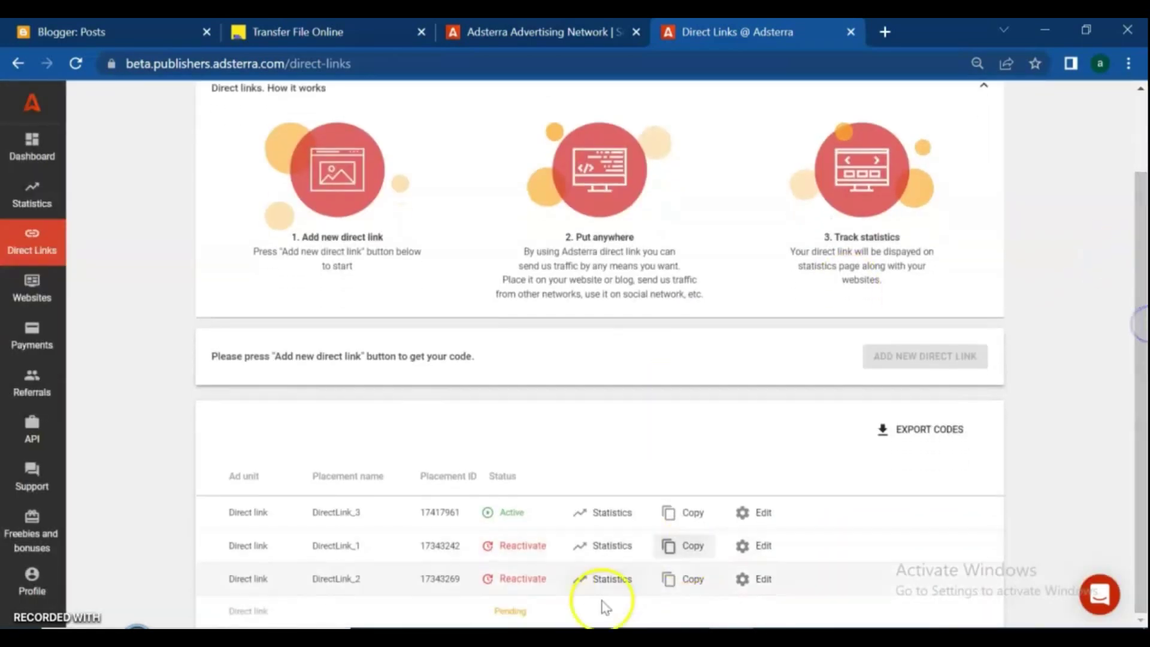
pyautogui.click(76, 64)
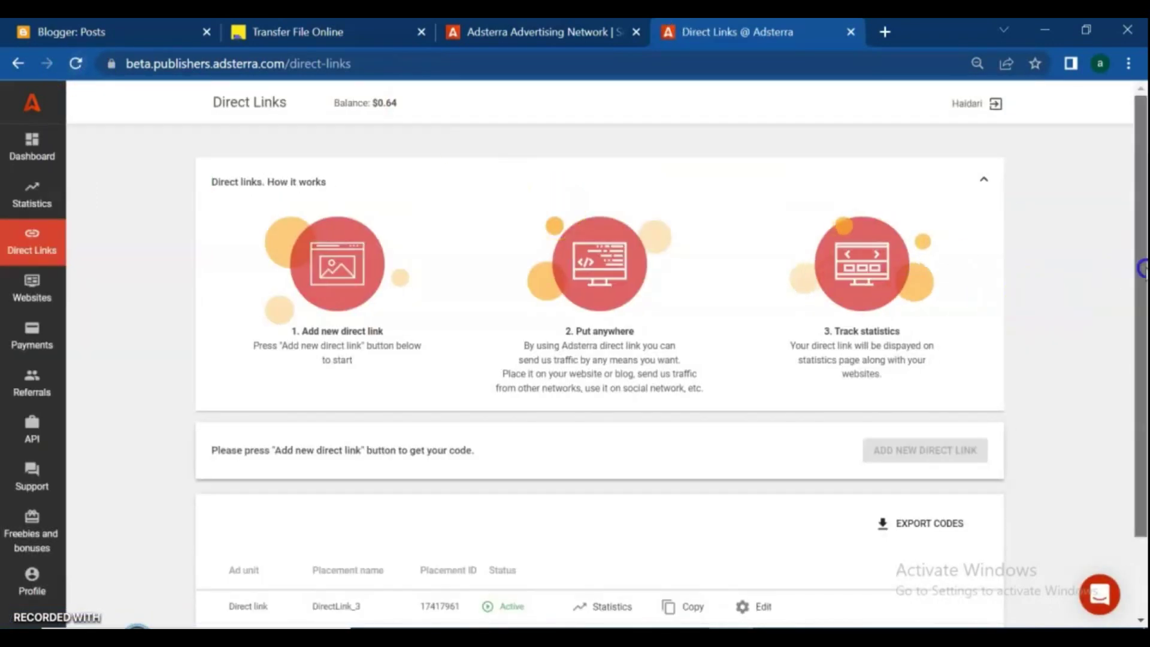
pyautogui.moveTo(1141, 307); pyautogui.dragTo(1141, 382)
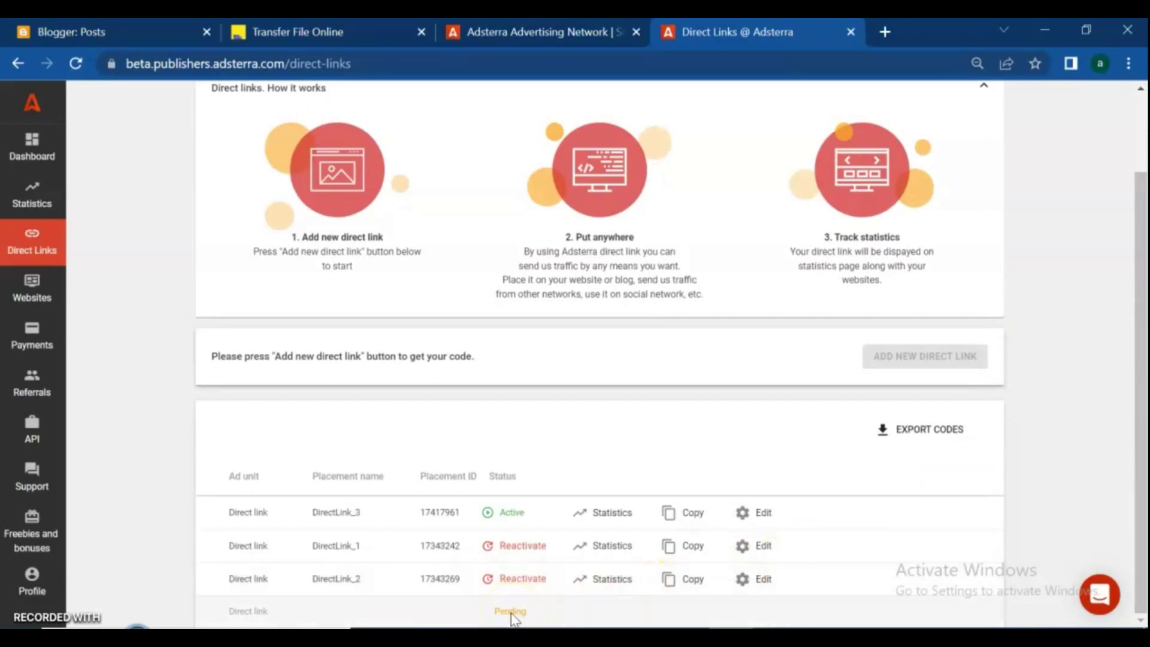
pyautogui.click(75, 64)
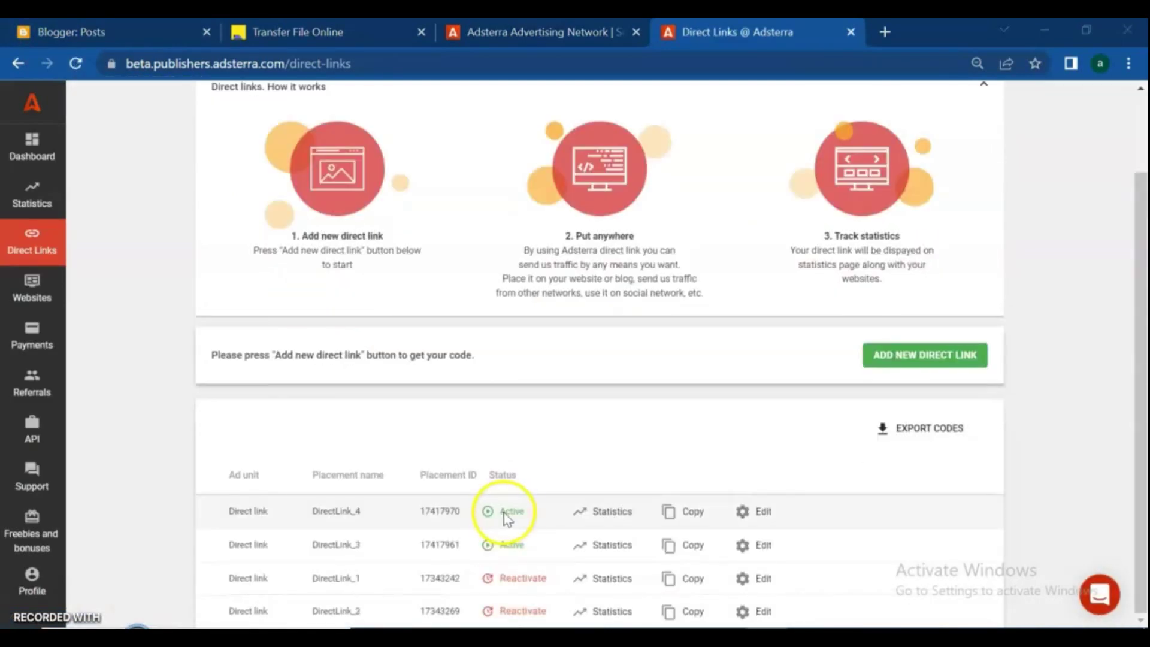
pyautogui.click(673, 513)
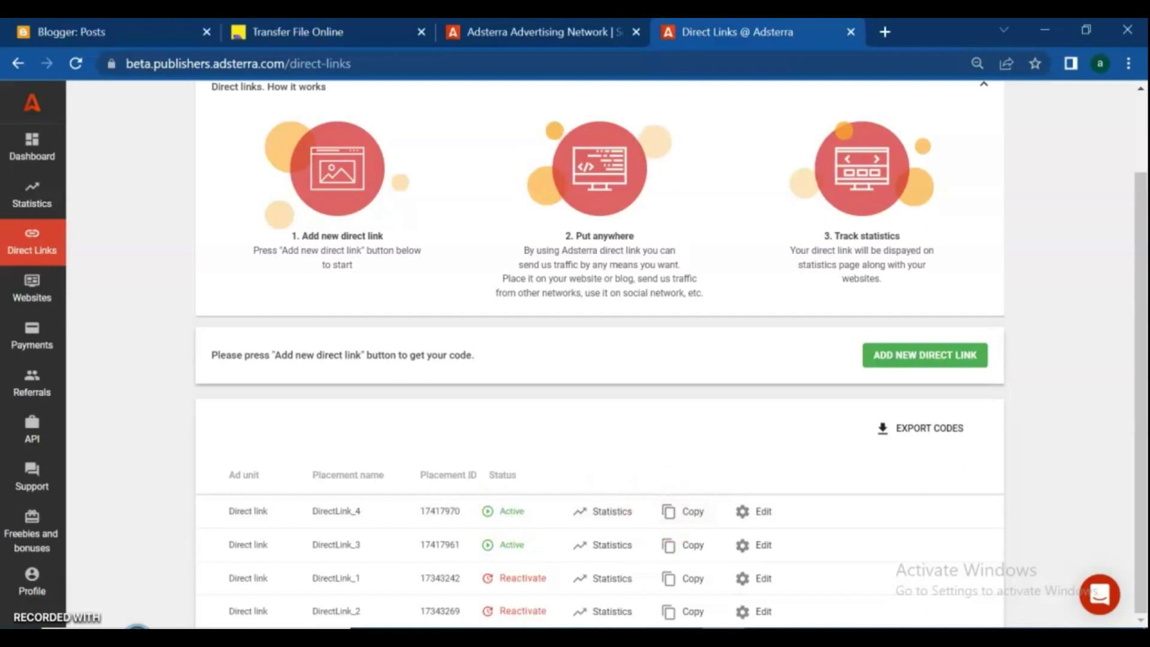
# - Switch to Blogger, open the post "All you need to know about wordpress" and replace the laptop image's link with the copied direct link
pyautogui.click(103, 24)
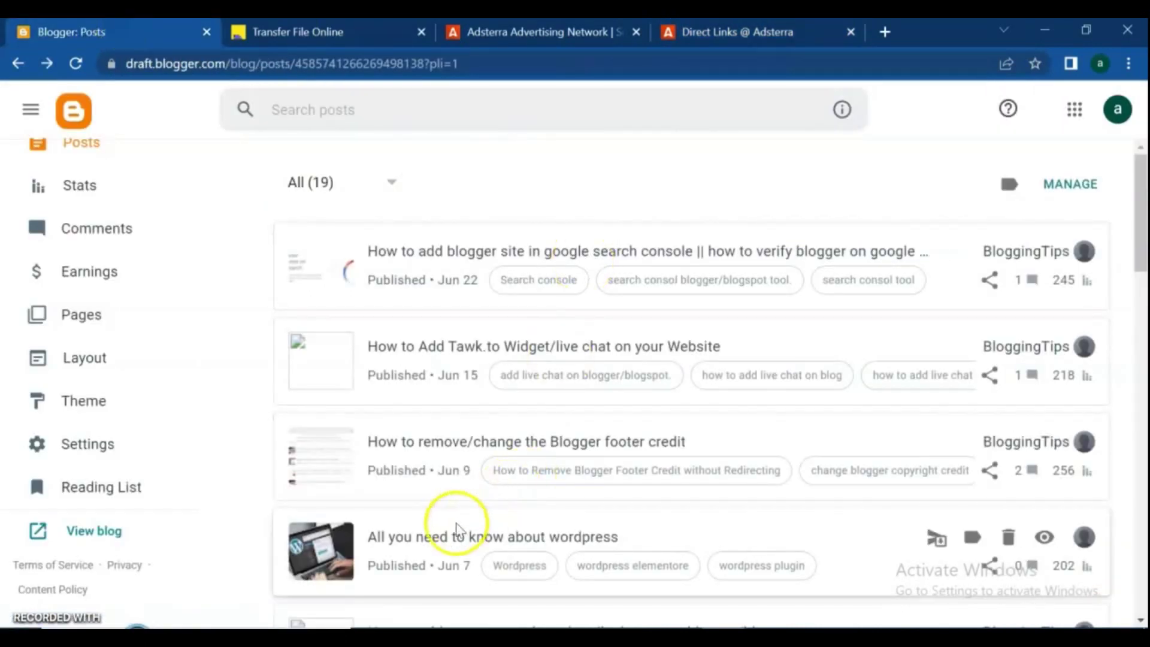
pyautogui.click(442, 542)
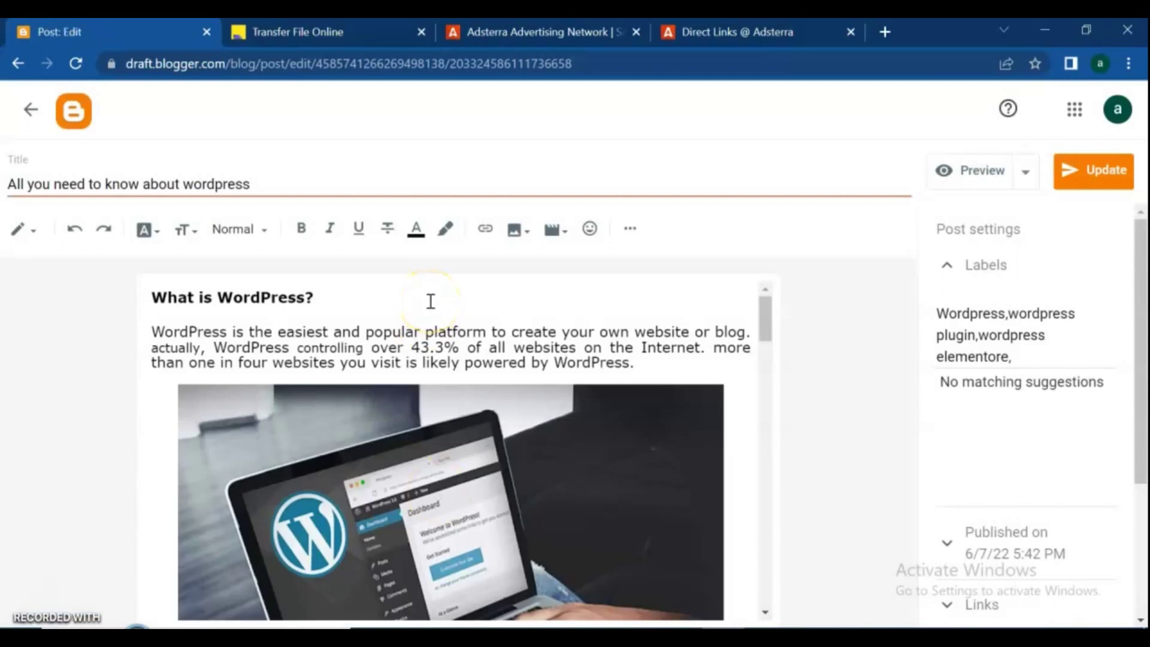
pyautogui.moveTo(770, 321)
pyautogui.mouseDown()
pyautogui.moveTo(769, 358)
pyautogui.moveTo(767, 343)
pyautogui.mouseUp()
pyautogui.click(402, 389)
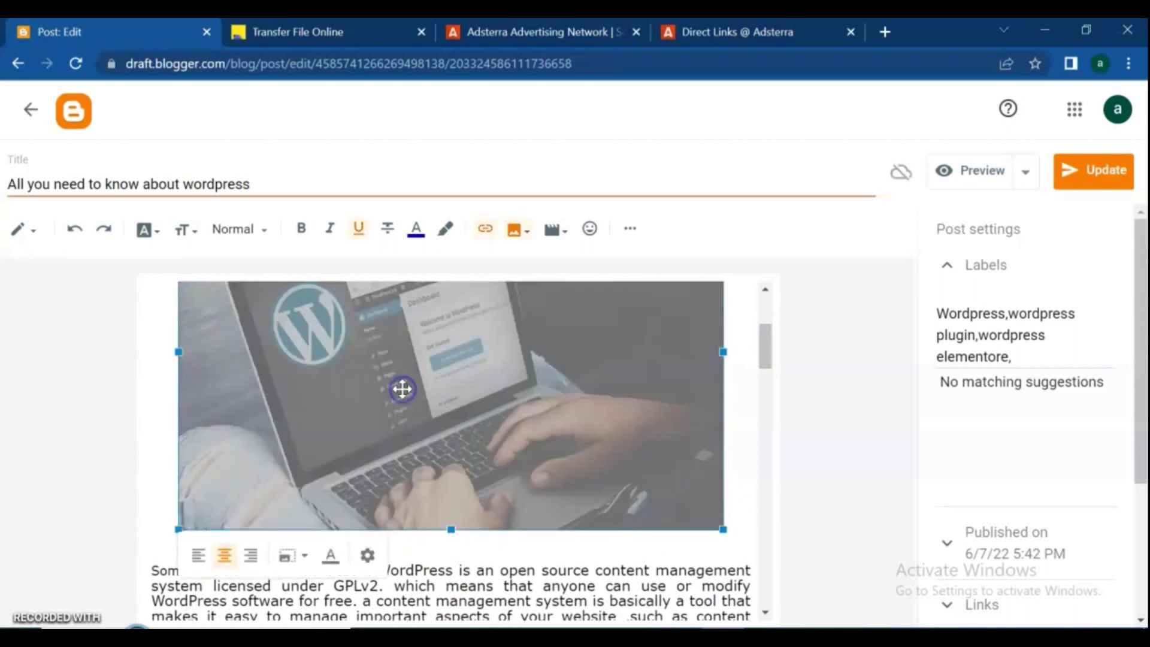
pyautogui.click(484, 229)
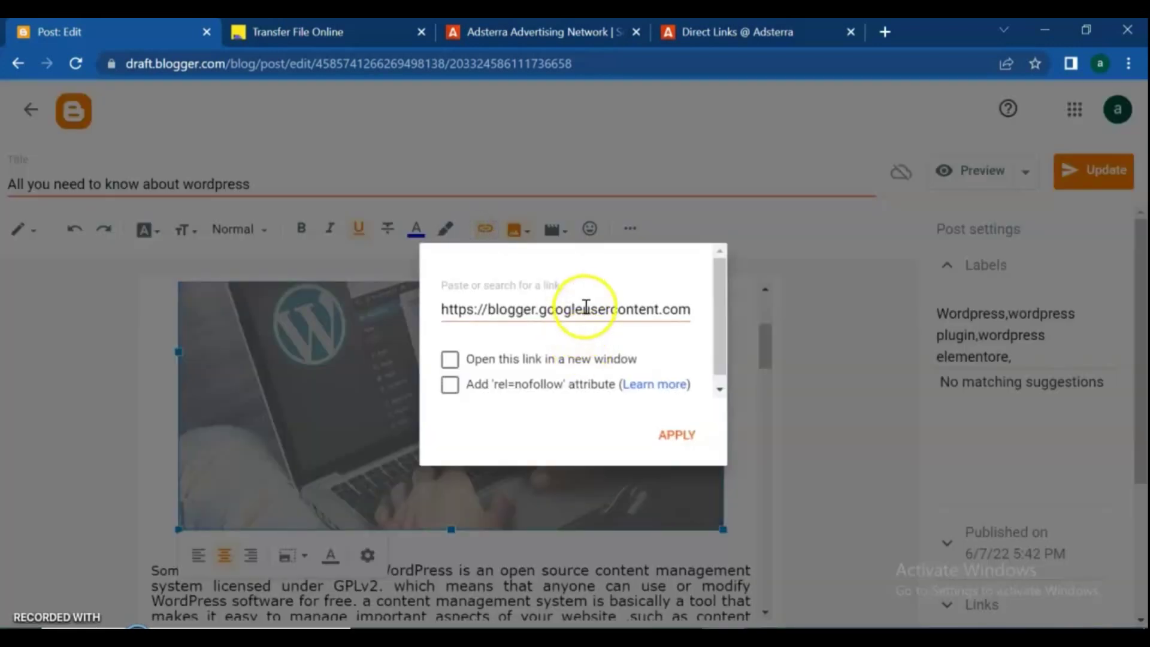
pyautogui.click(586, 307)
pyautogui.hotkey('ctrl', 'a')
pyautogui.press('BackSpace')
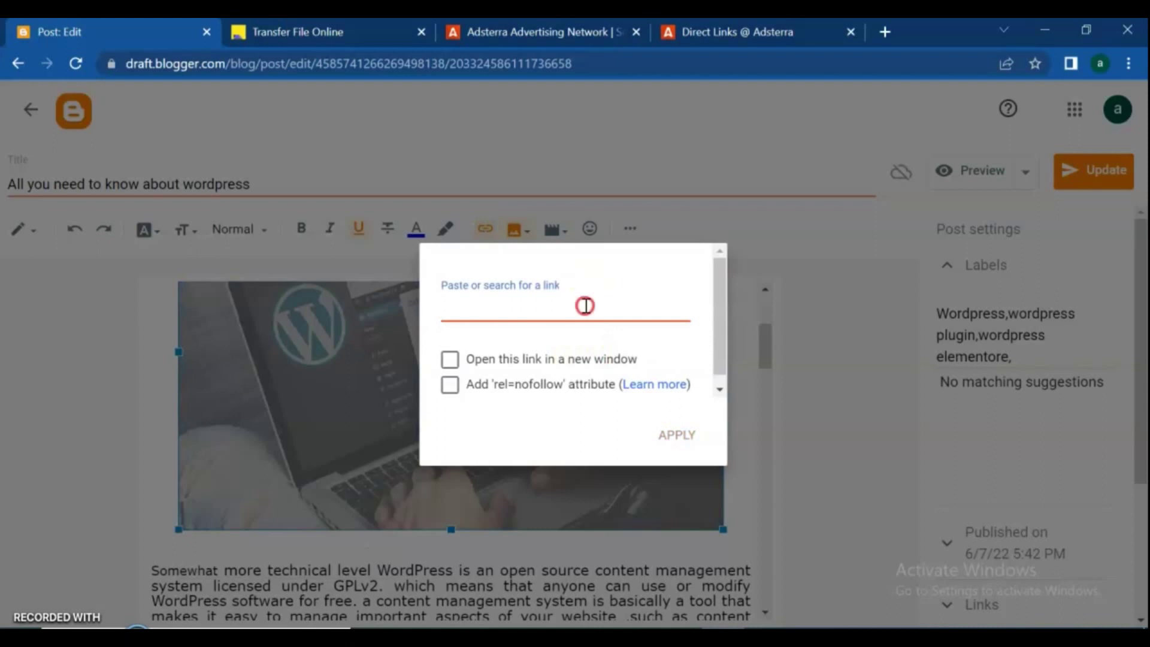
pyautogui.rightClick(585, 306)
pyautogui.click(630, 445)
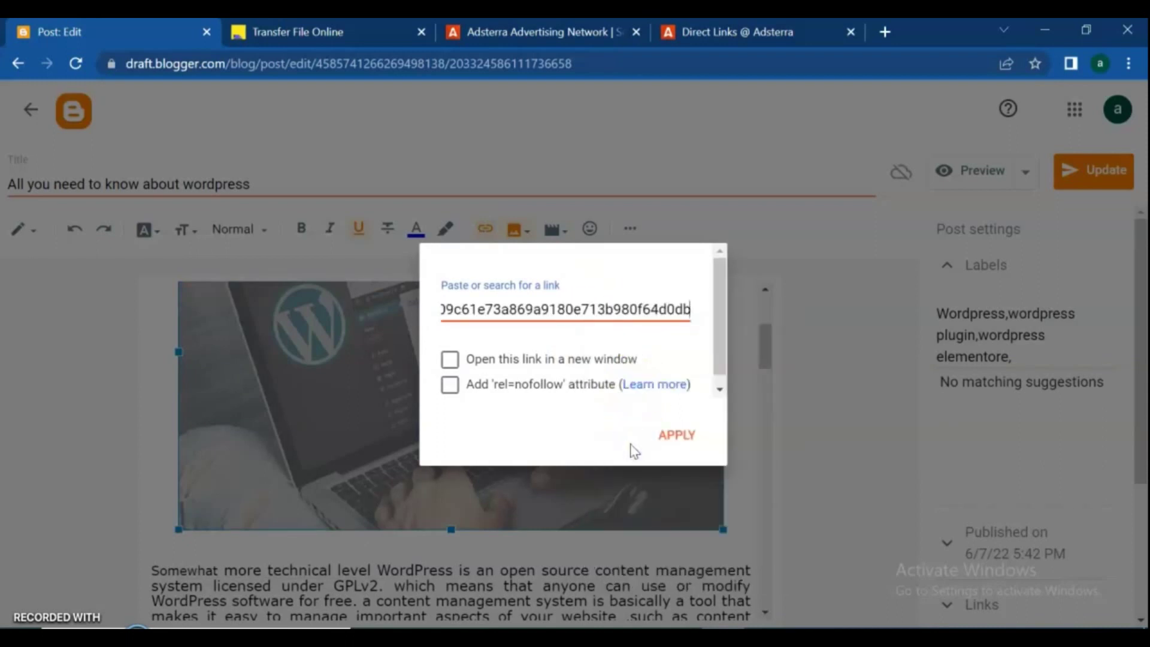
pyautogui.click(676, 435)
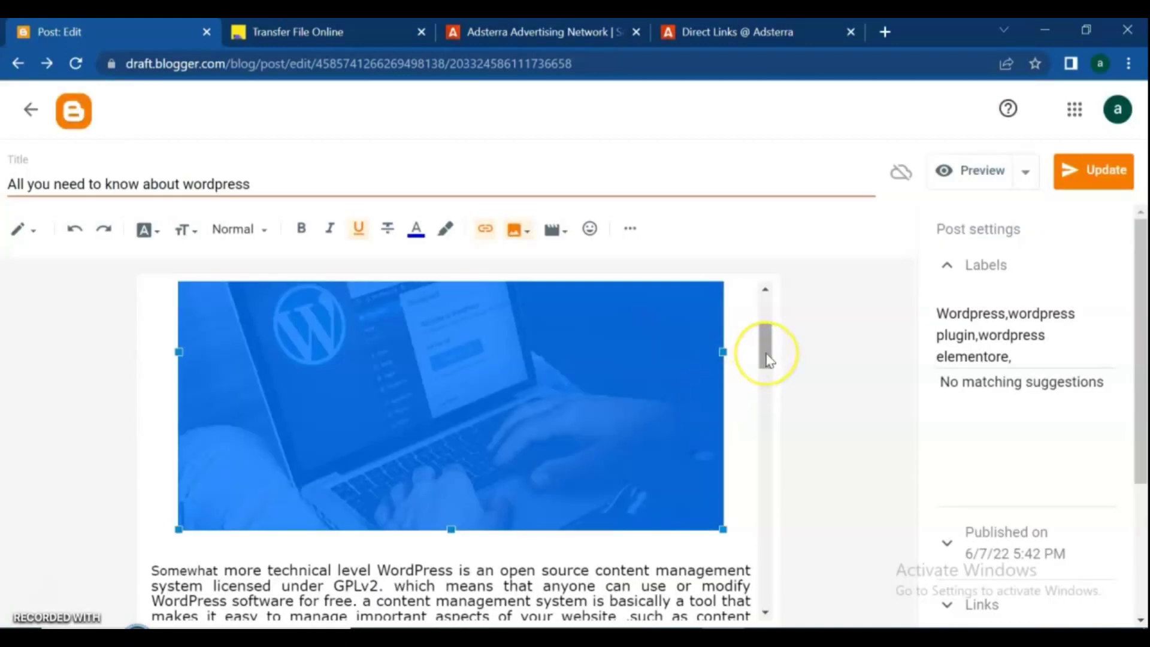
# - Hyperlink the text "can create any type of website with WordPress." to the copied direct link
pyautogui.moveTo(767, 355); pyautogui.dragTo(766, 413)
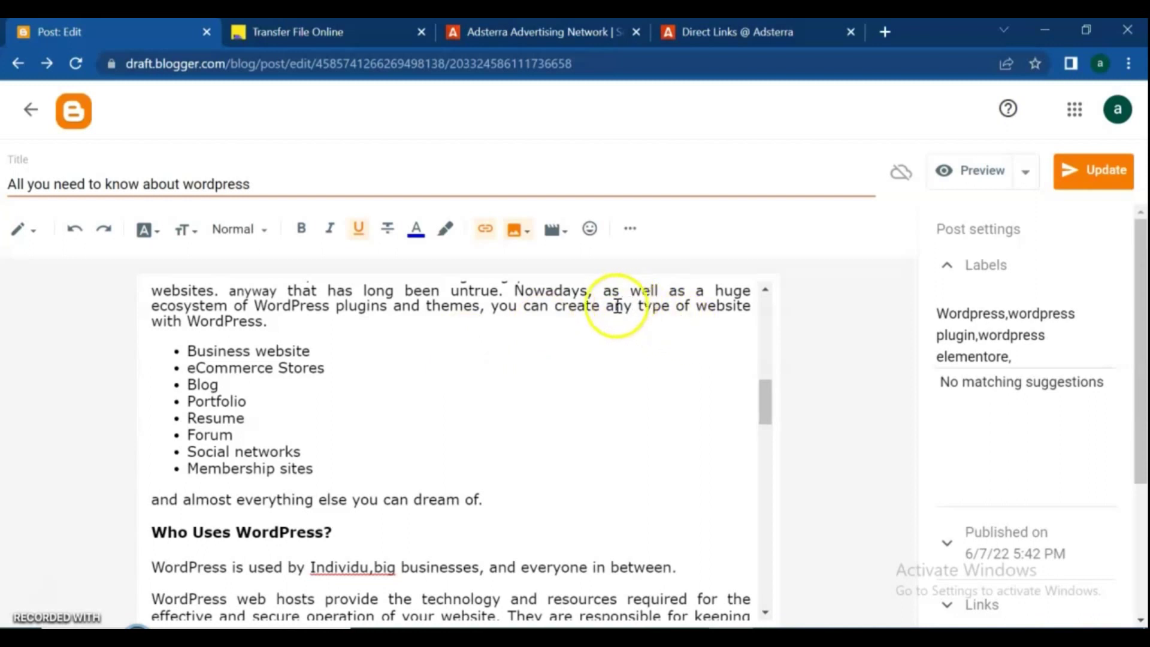
pyautogui.moveTo(523, 309); pyautogui.dragTo(293, 323)
pyautogui.rightClick(295, 323)
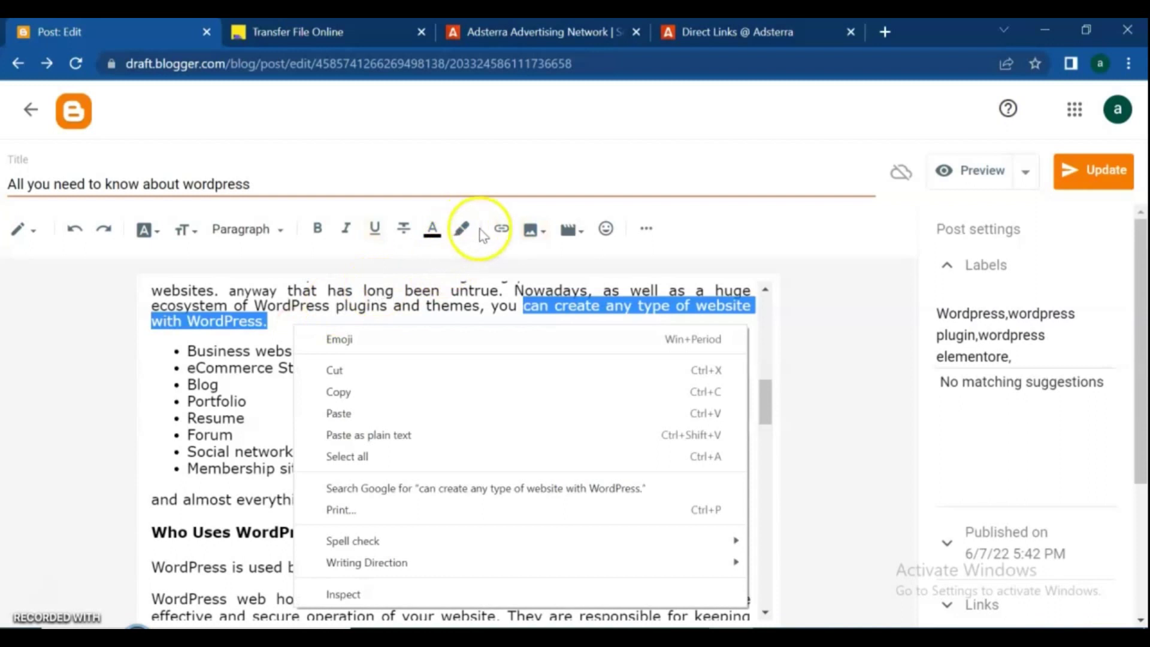
pyautogui.click(500, 229)
pyautogui.click(502, 229)
pyautogui.rightClick(565, 335)
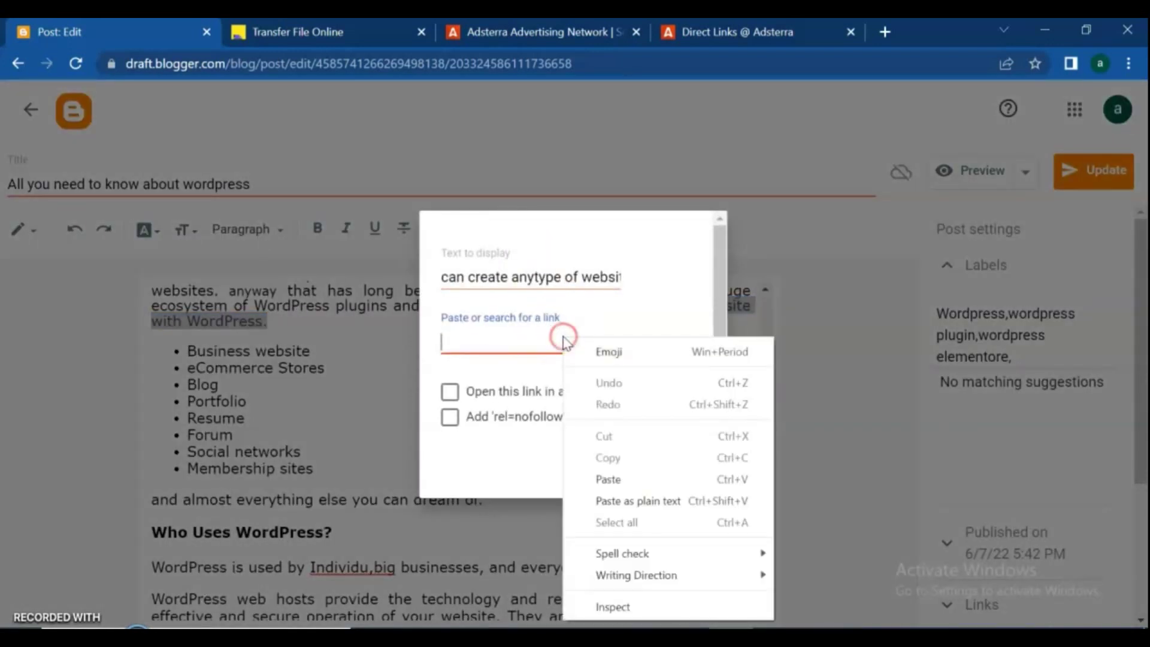
pyautogui.click(609, 480)
pyautogui.click(670, 466)
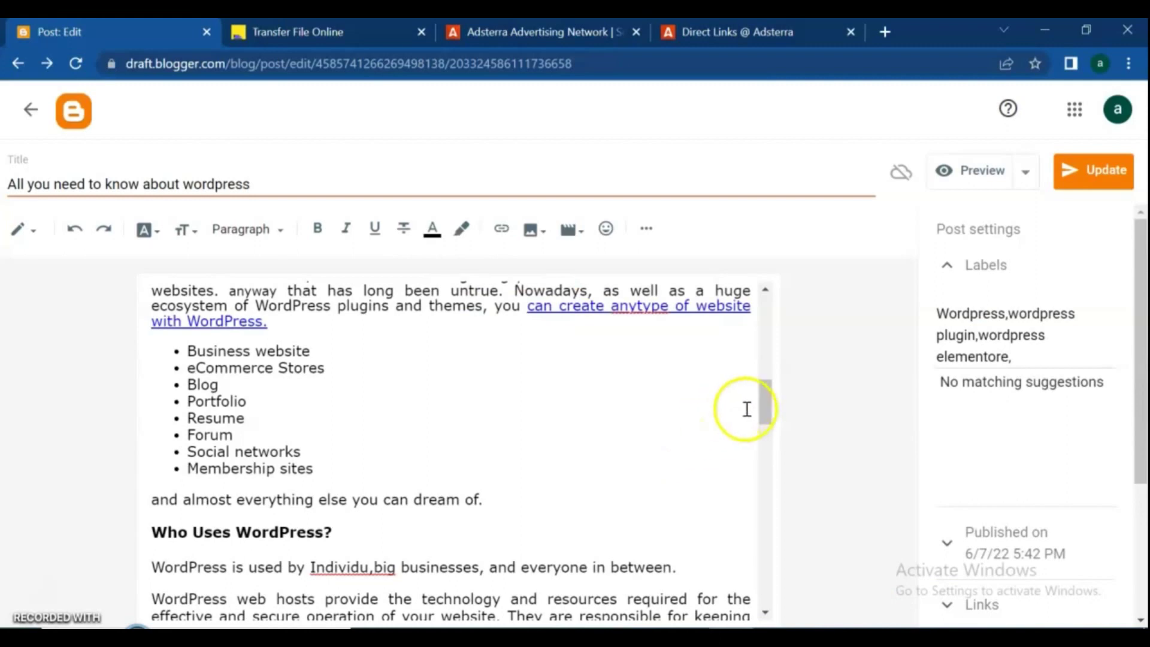
# - Set the text colour of the linked phrase about creating any type of website to blue
pyautogui.moveTo(763, 403)
pyautogui.mouseDown()
pyautogui.moveTo(765, 353)
pyautogui.moveTo(763, 424)
pyautogui.moveTo(762, 393)
pyautogui.mouseUp()
pyautogui.click(527, 414)
pyautogui.moveTo(527, 413); pyautogui.dragTo(315, 411)
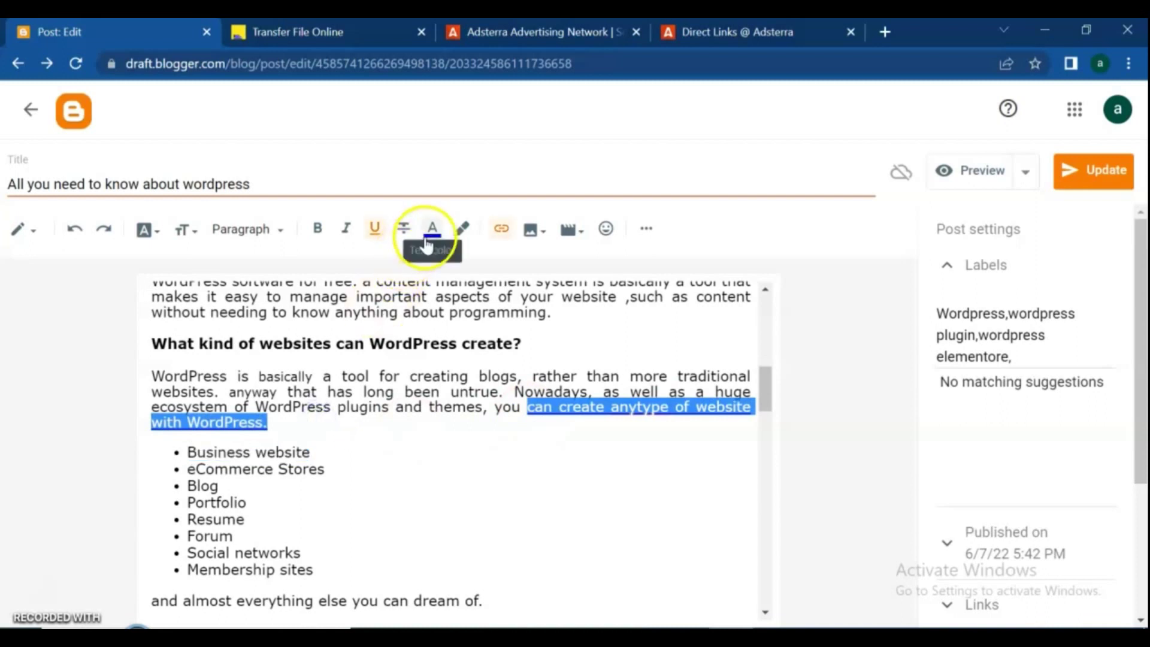
pyautogui.click(427, 245)
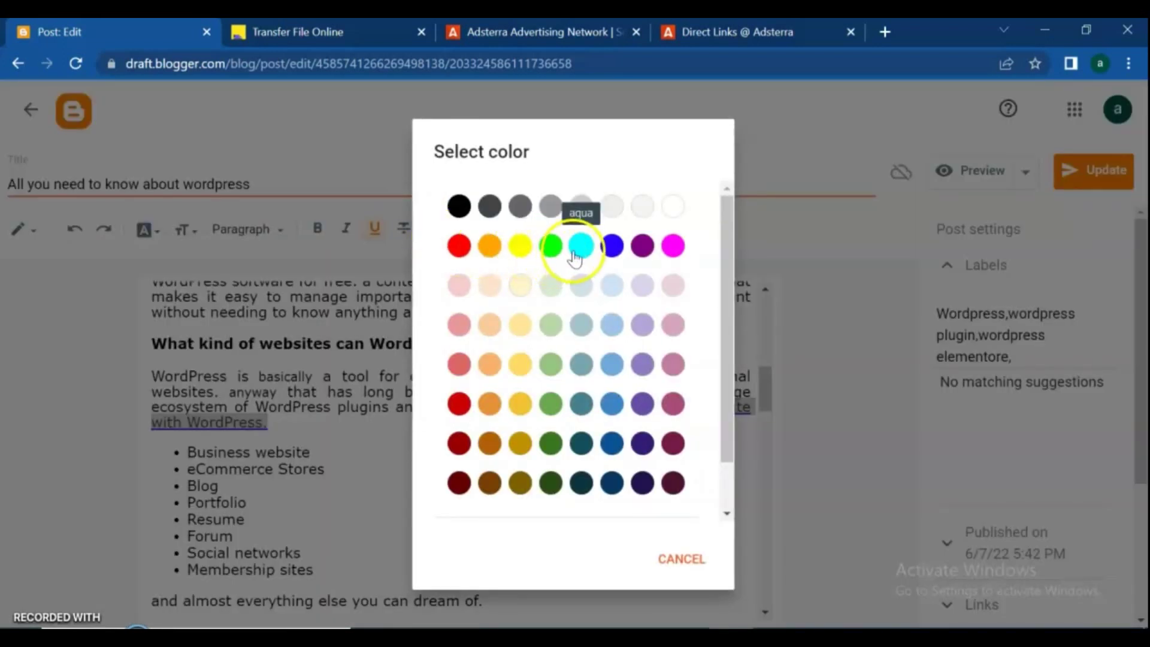
pyautogui.scroll(-2, 584, 257)
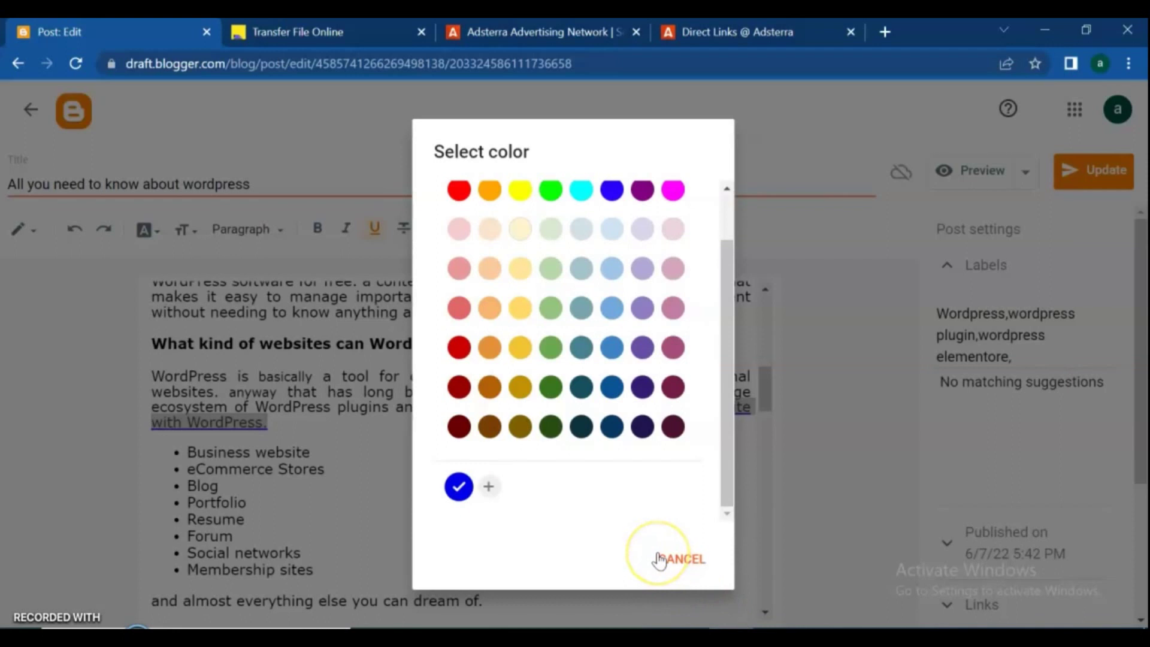
pyautogui.click(459, 486)
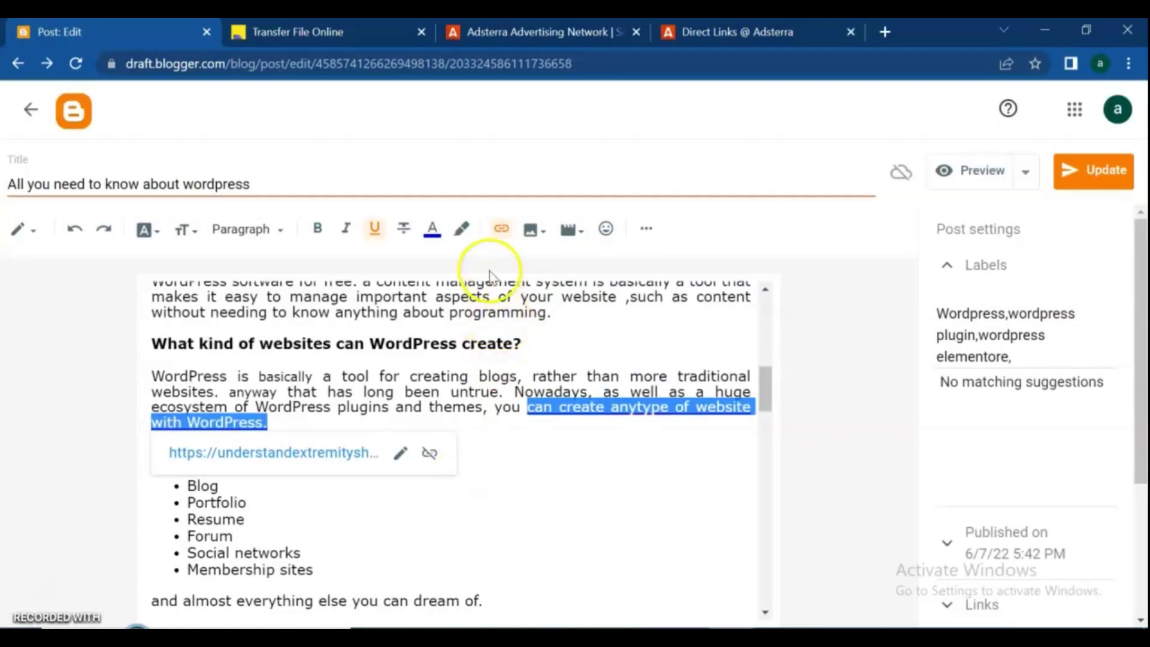
# - Set the link on the phrase about creating any type of website to open in a new window
pyautogui.click(501, 229)
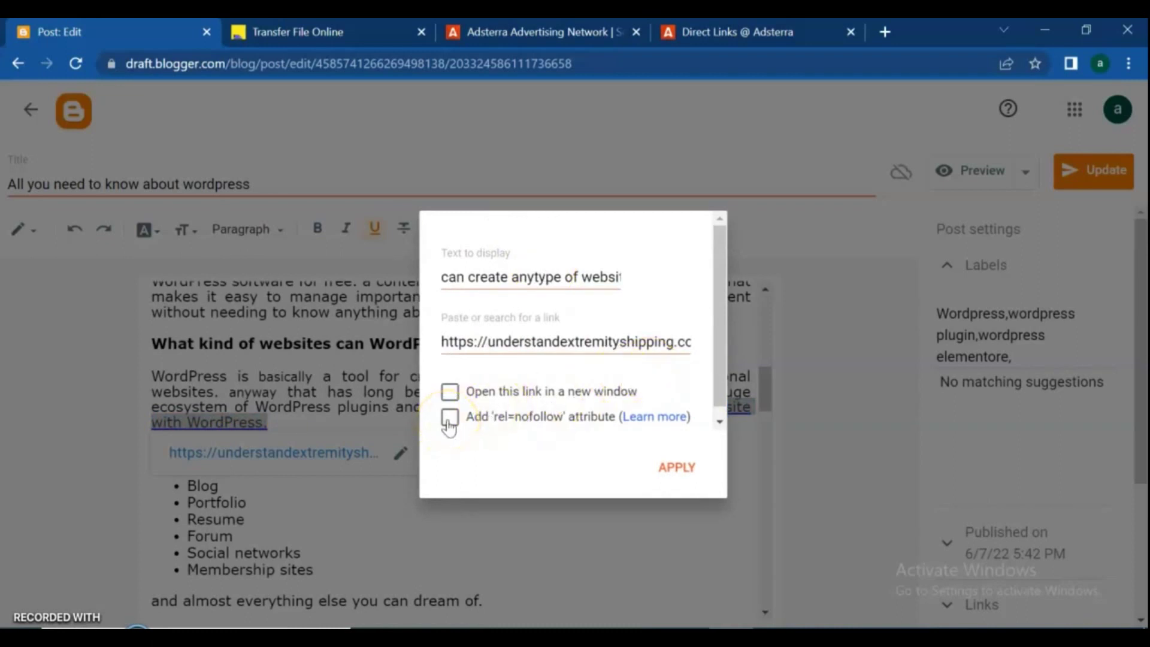
pyautogui.click(450, 393)
pyautogui.click(685, 468)
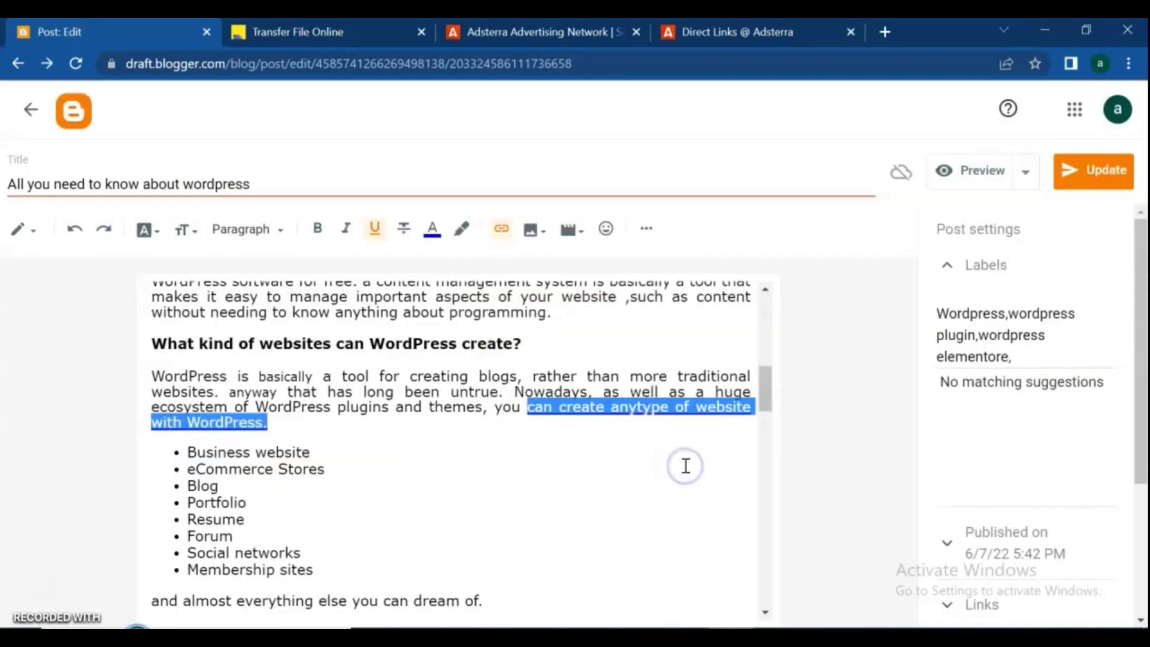
pyautogui.click(574, 498)
# - Hyperlink the word "xyz" in the "What is Domain Name ?" section to the copied direct link
pyautogui.moveTo(772, 376); pyautogui.dragTo(766, 434)
pyautogui.moveTo(764, 437); pyautogui.dragTo(758, 485)
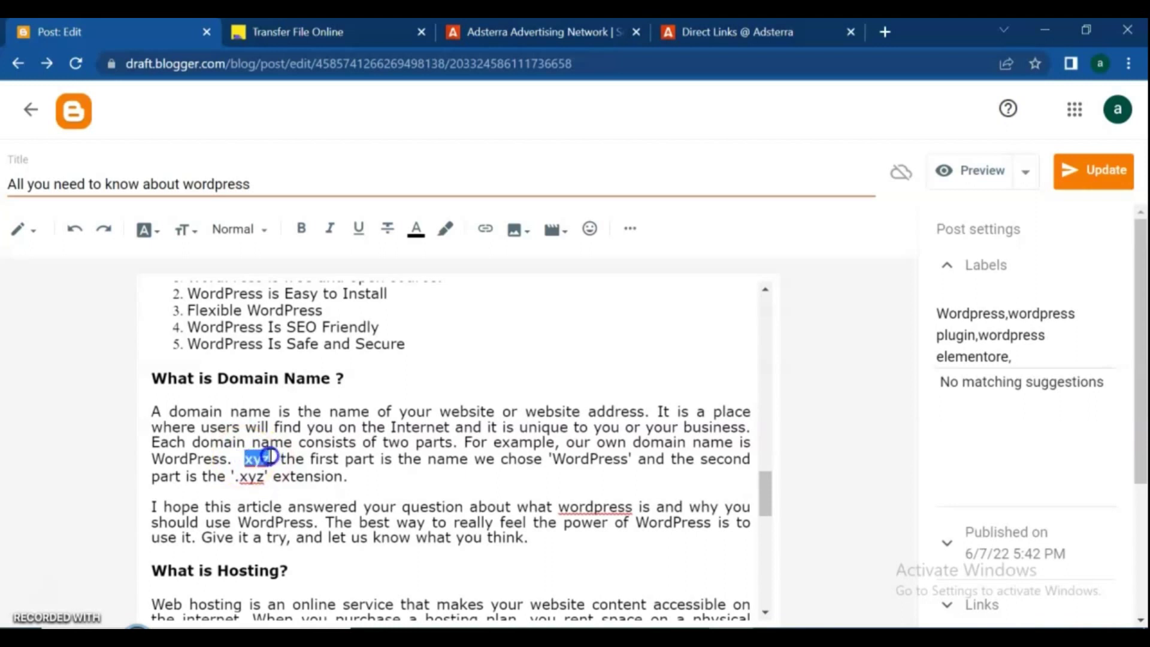
pyautogui.click(501, 229)
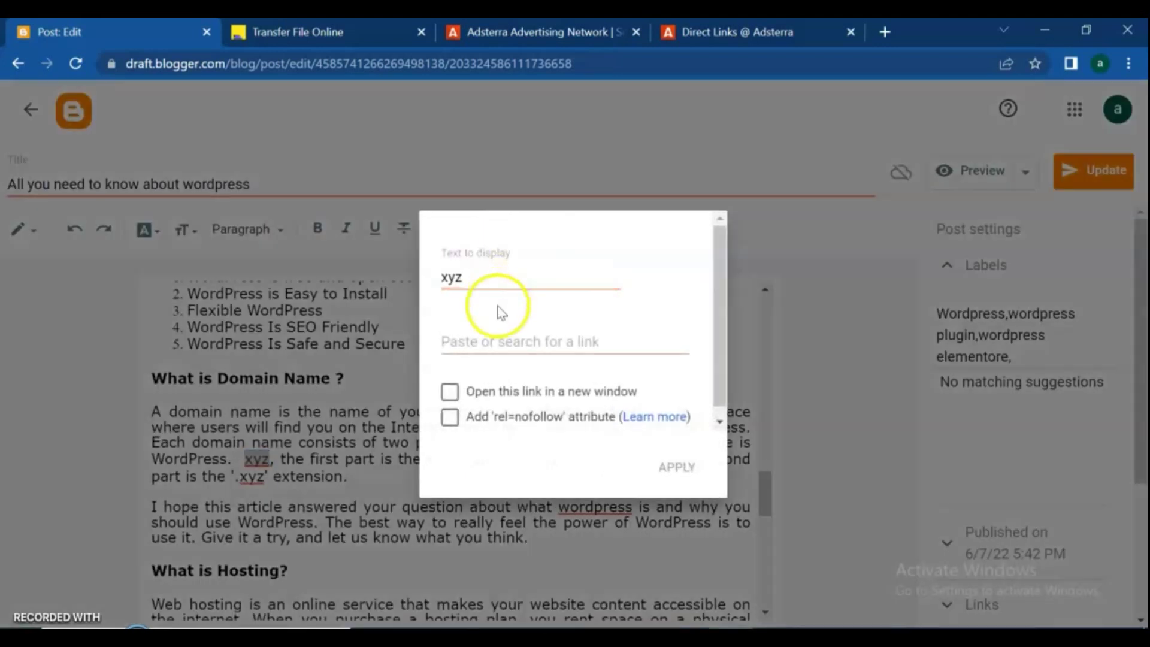
pyautogui.rightClick(522, 339)
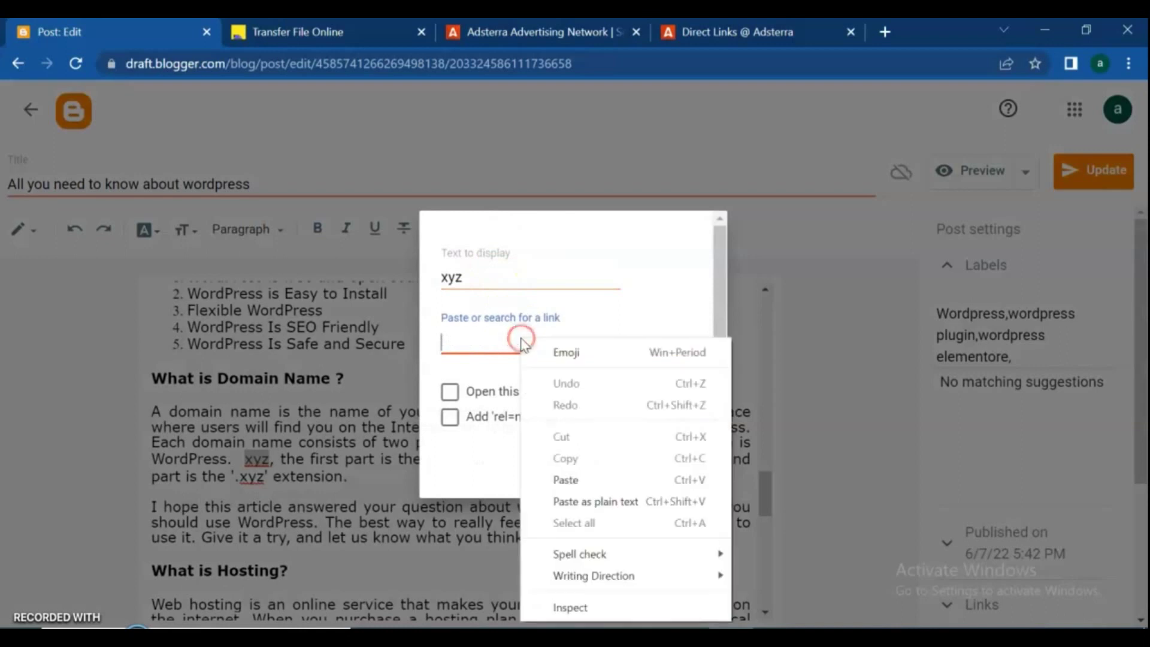
pyautogui.click(575, 475)
pyautogui.click(677, 467)
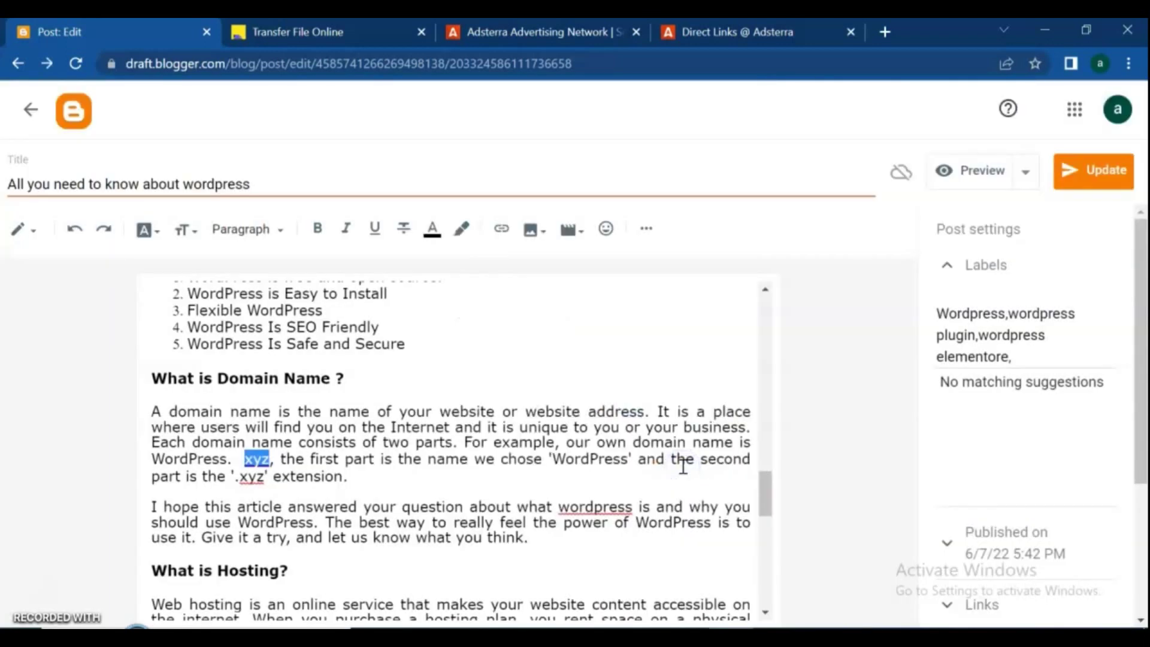
# - Hyperlink the heading "What is Hosting?" to the copied direct link
pyautogui.moveTo(771, 486)
pyautogui.mouseDown()
pyautogui.moveTo(794, 552)
pyautogui.moveTo(783, 504)
pyautogui.mouseUp()
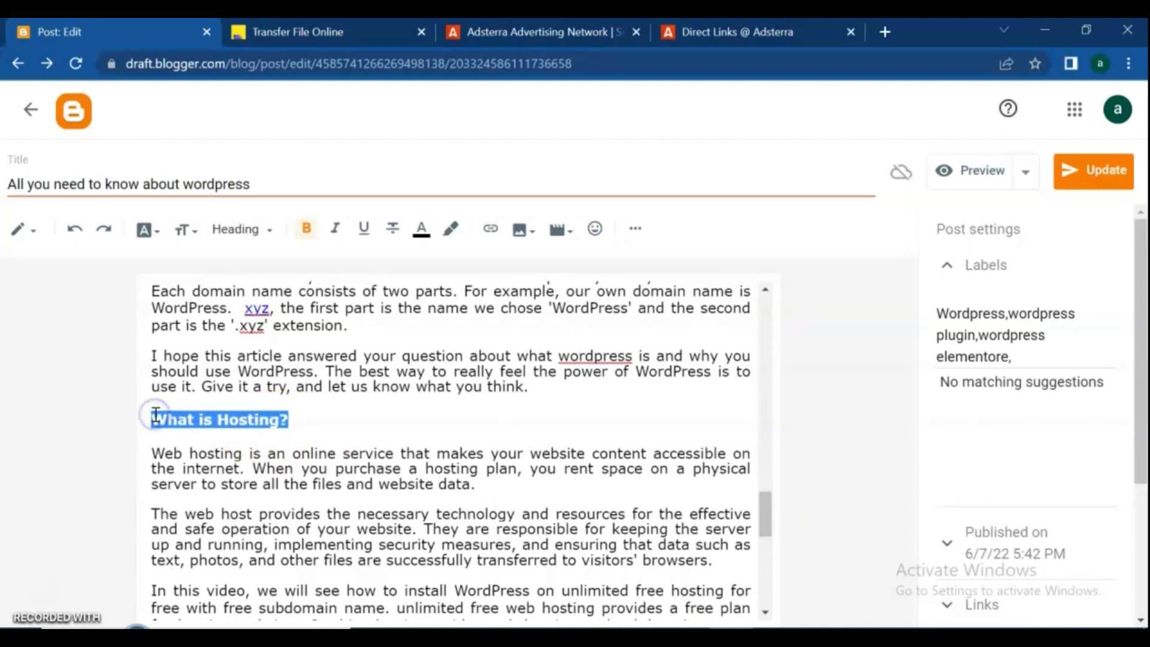
pyautogui.click(490, 228)
pyautogui.click(521, 334)
pyautogui.rightClick(521, 335)
pyautogui.click(563, 478)
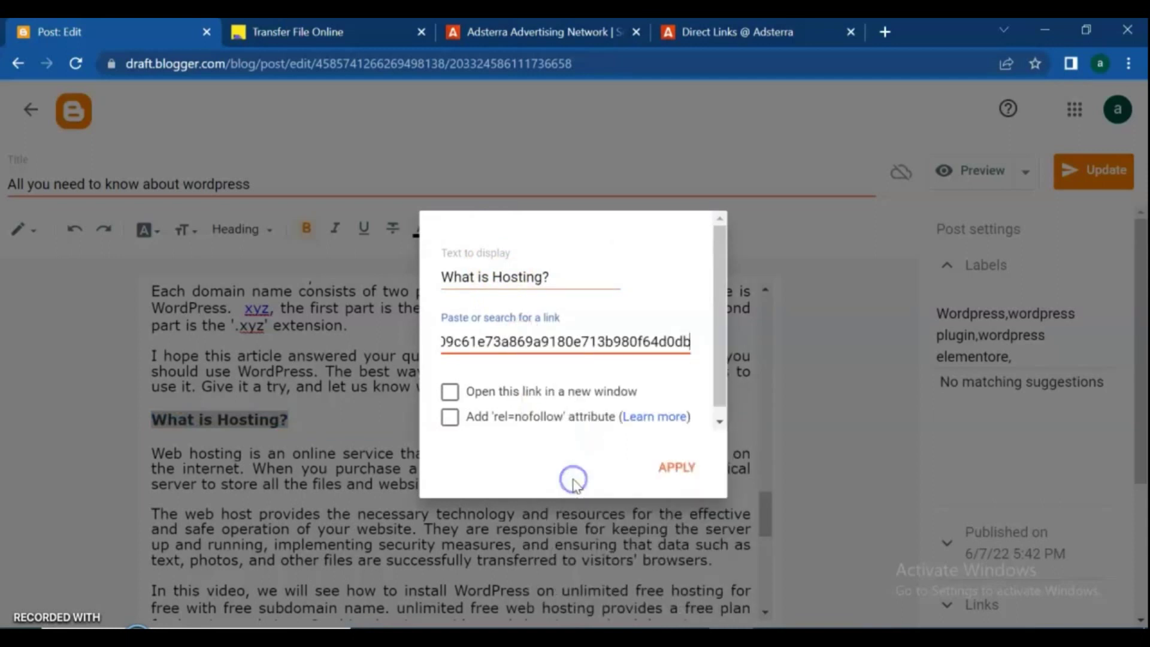
pyautogui.click(666, 468)
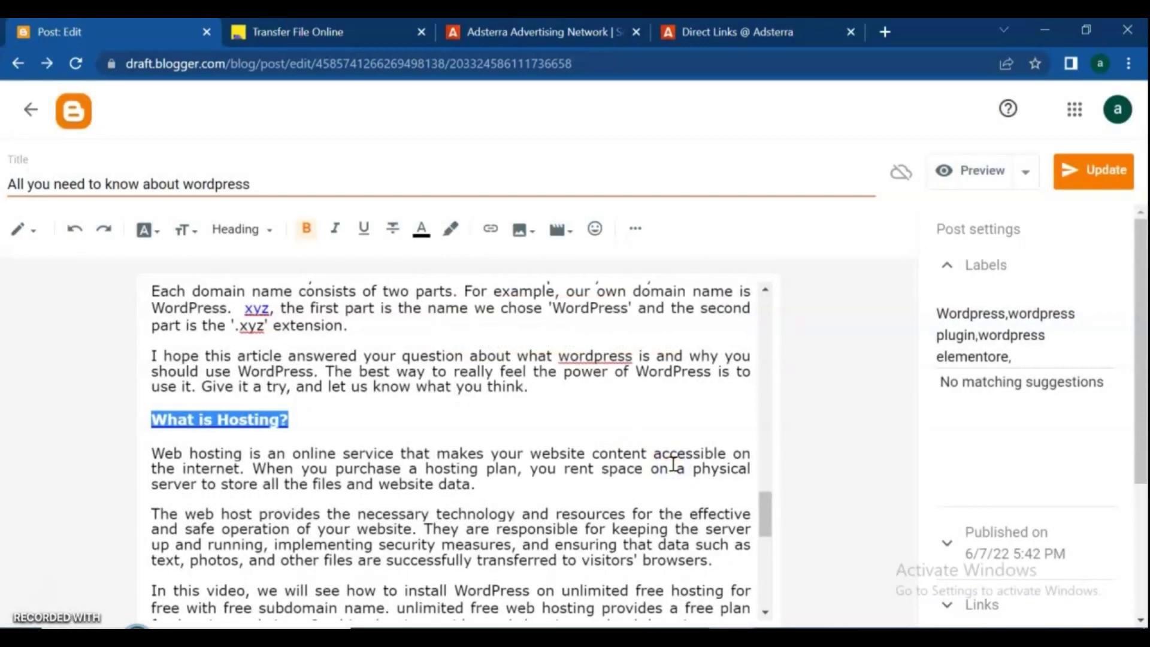
# - Update the post and open "All you need to know about wordpress" on the live blog
pyautogui.click(1106, 174)
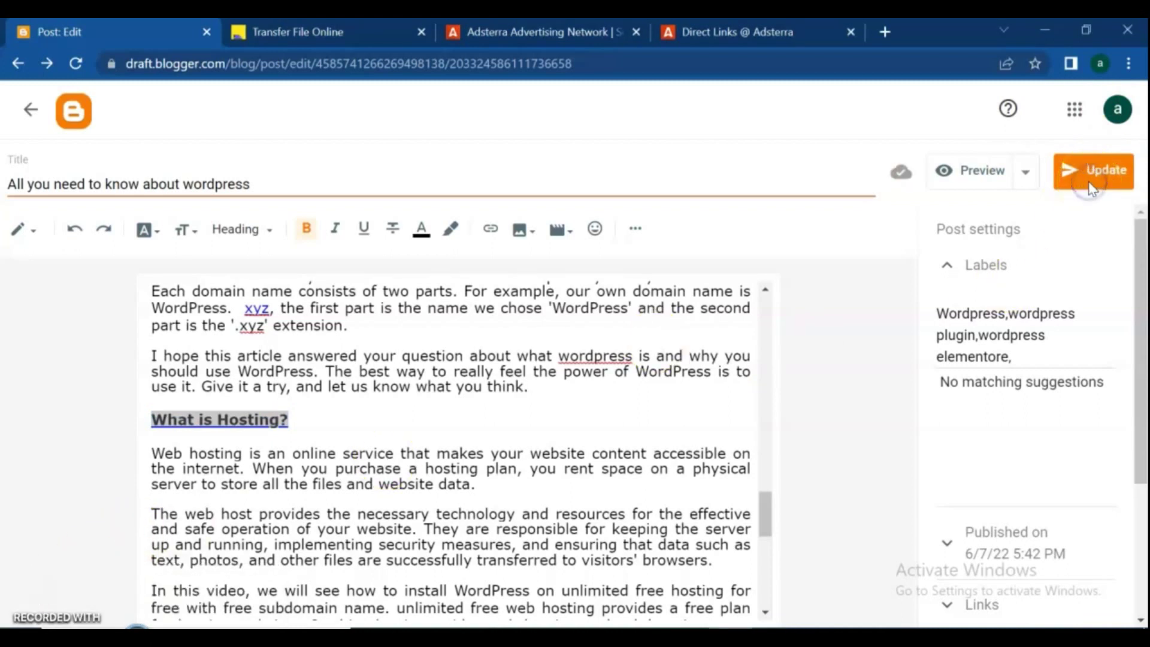
pyautogui.click(30, 111)
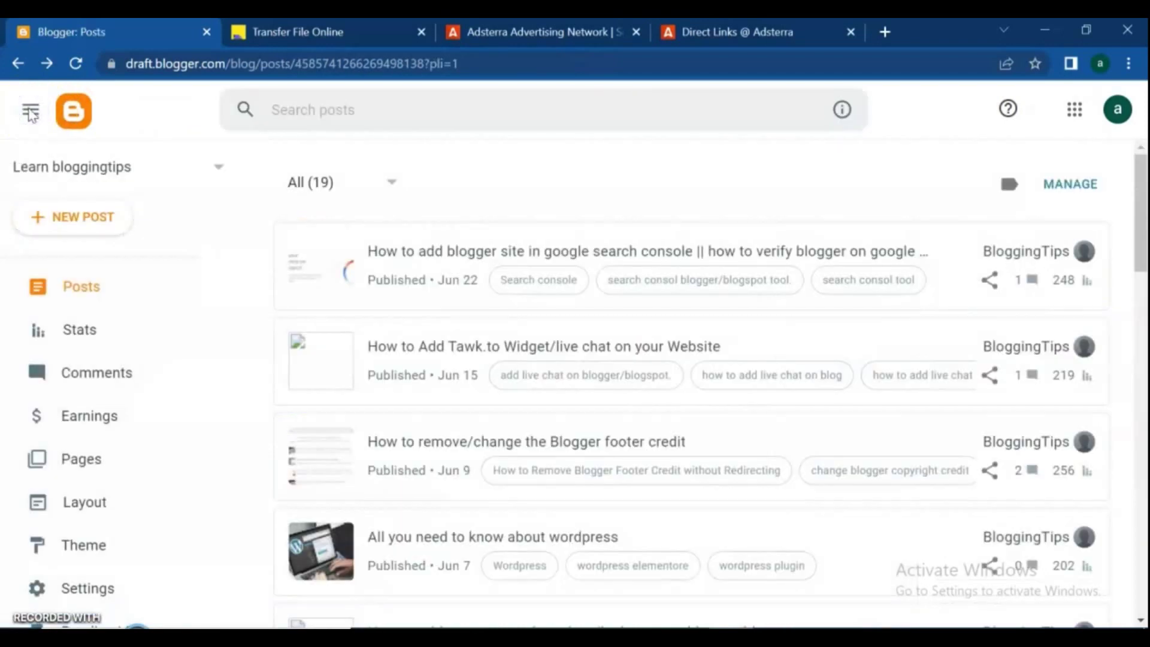
pyautogui.moveTo(246, 198); pyautogui.dragTo(247, 339)
pyautogui.click(92, 504)
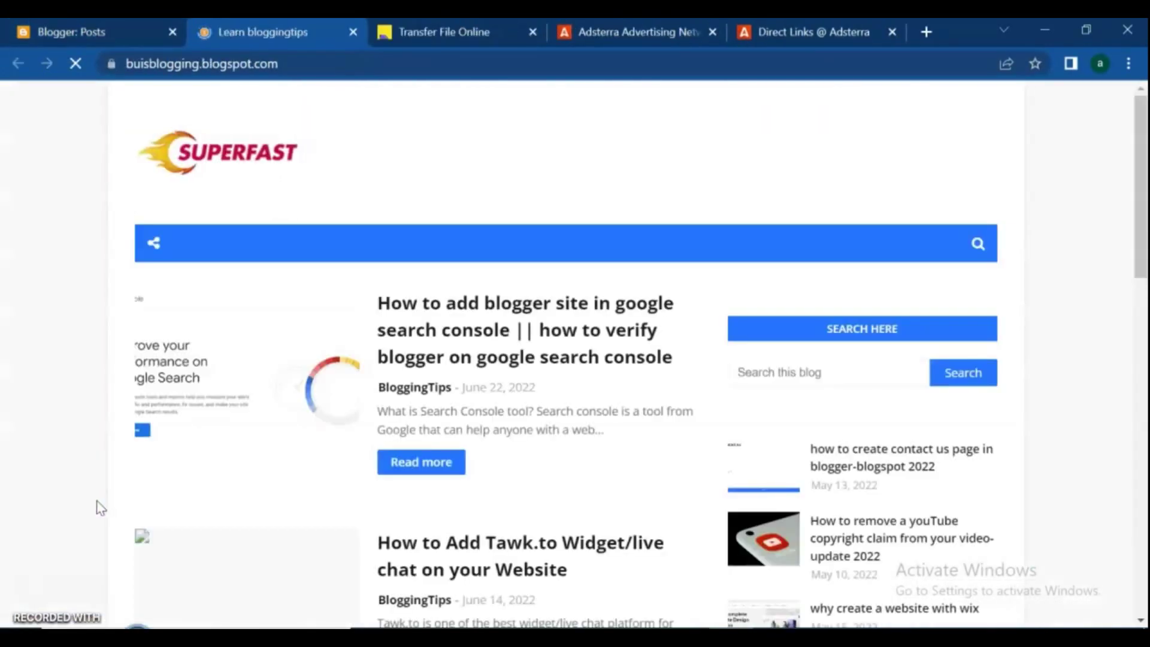
pyautogui.moveTo(1140, 157); pyautogui.dragTo(1144, 366)
pyautogui.click(405, 472)
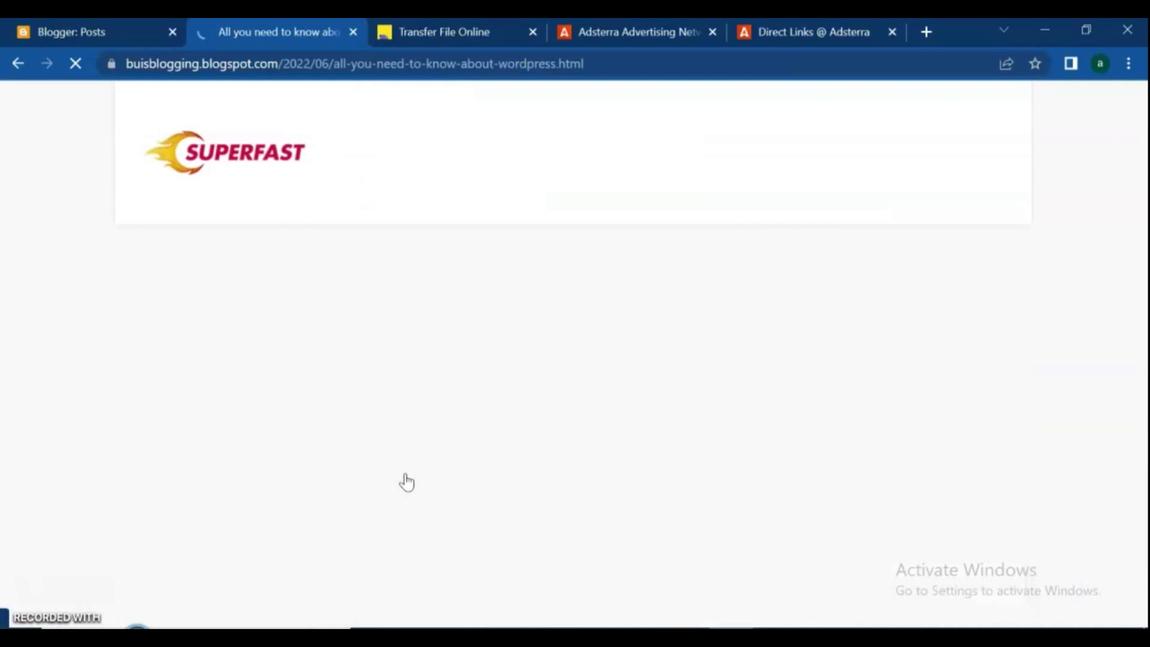